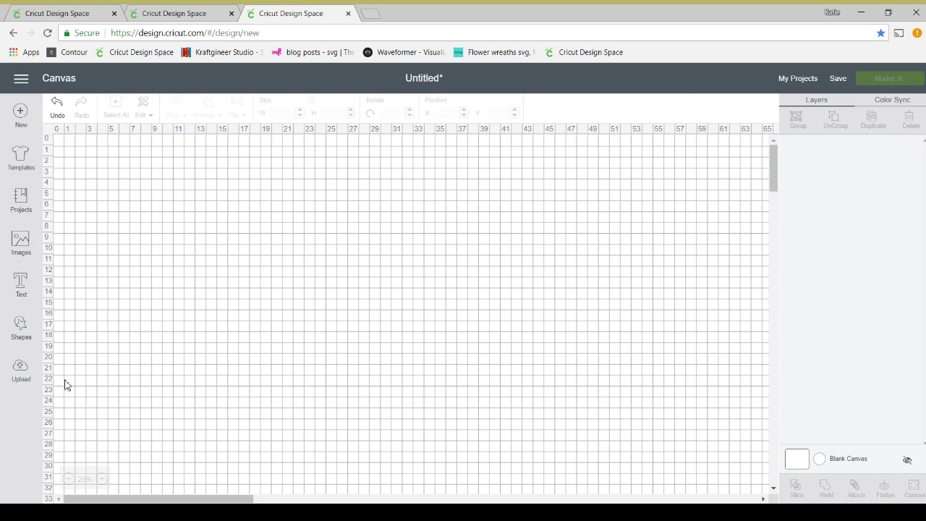
Select the uploaded American flag image from the 'flag' image results.
{"action": "left_click", "coordinate": [20, 245]}
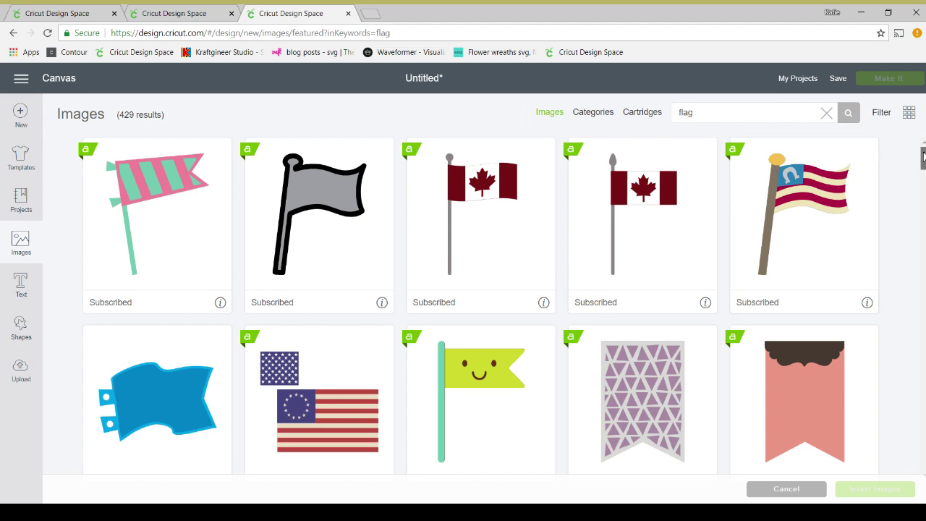
{"action": "left_click_drag", "start_coordinate": [924, 158], "coordinate": [924, 227]}
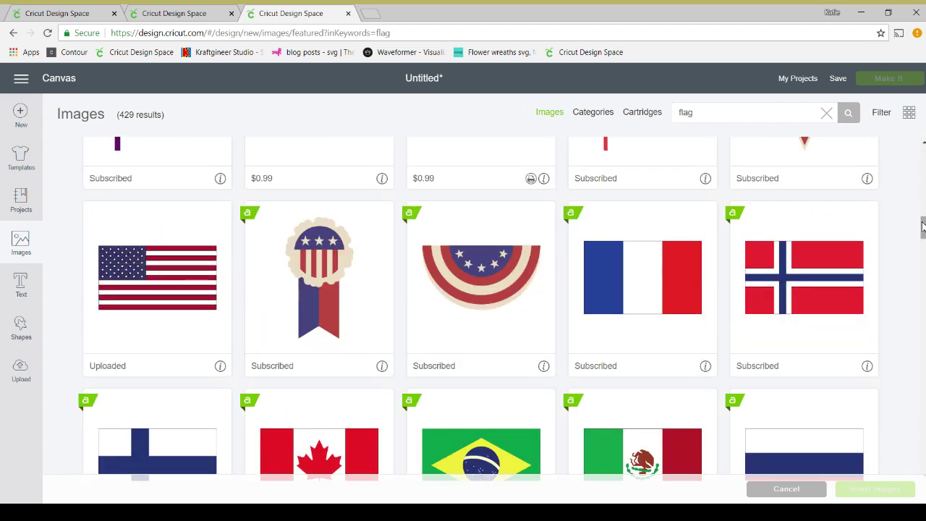
{"action": "left_click", "coordinate": [180, 274]}
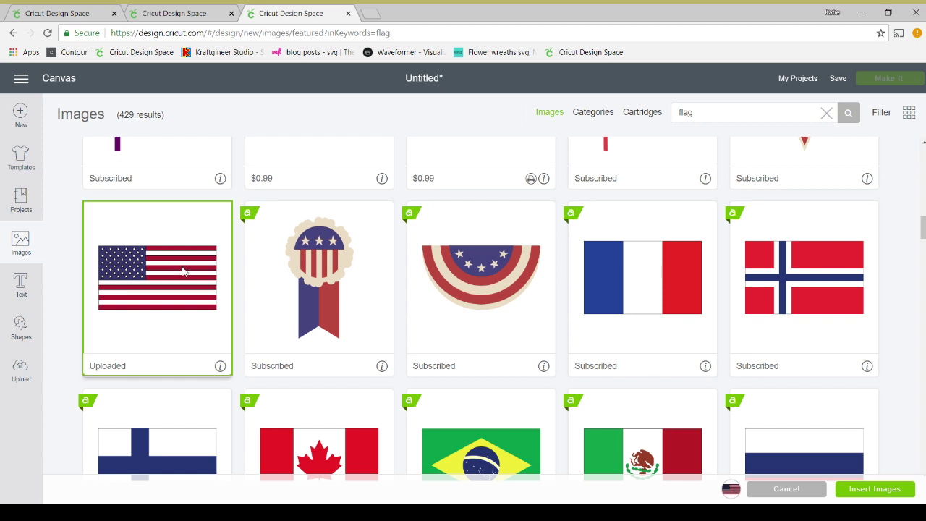
Insert the American flag and size it to 27 in wide by 22 in tall, proportions unlocked.
{"action": "left_click", "coordinate": [875, 491]}
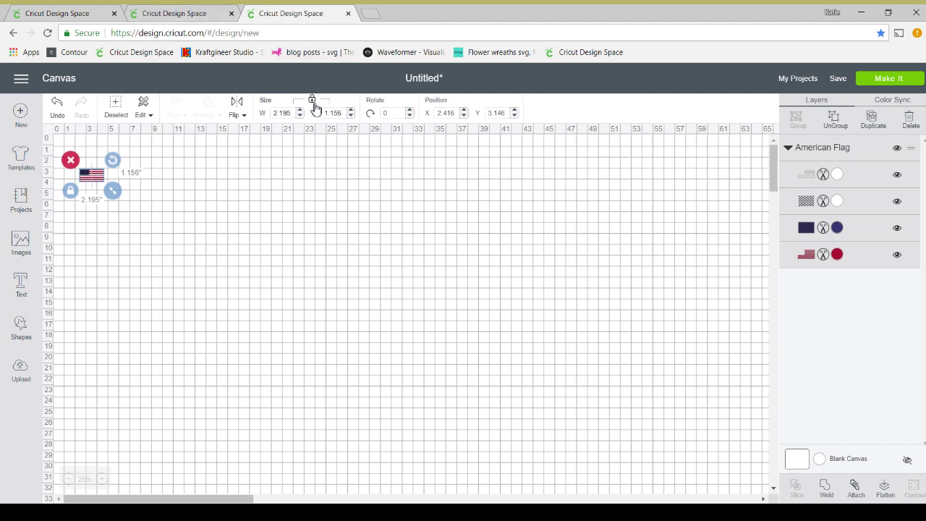
{"action": "left_click", "coordinate": [314, 102]}
{"action": "left_click", "coordinate": [282, 113]}
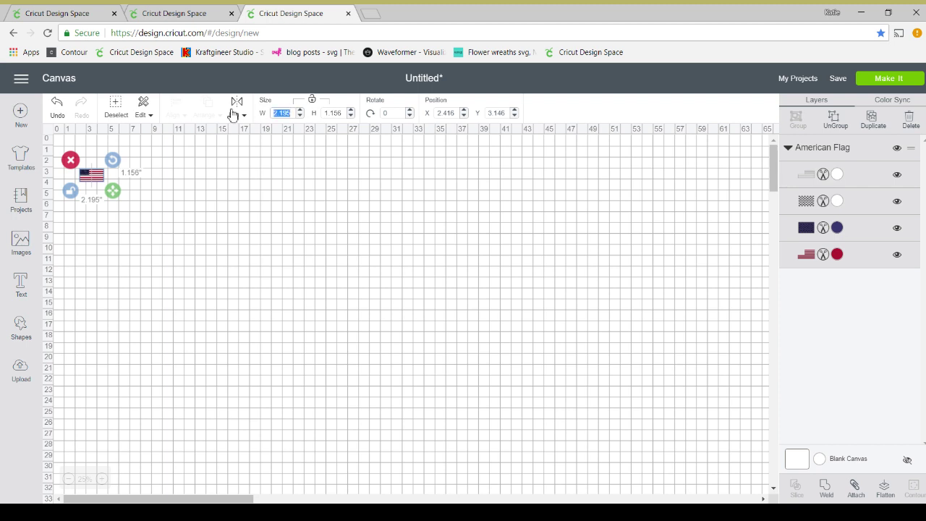
{"action": "type", "text": "27"}
{"action": "key", "text": "Tab"}
{"action": "type", "text": "2"}
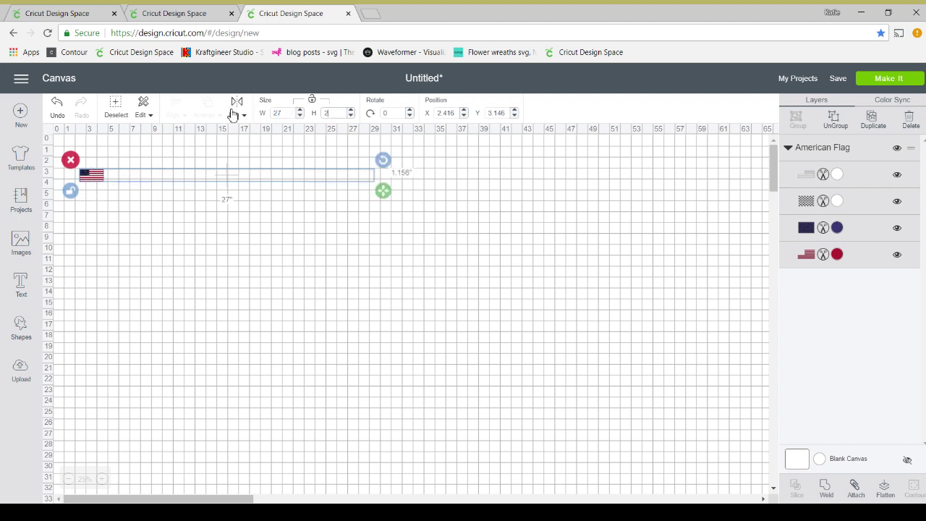
{"action": "key", "text": "Return"}
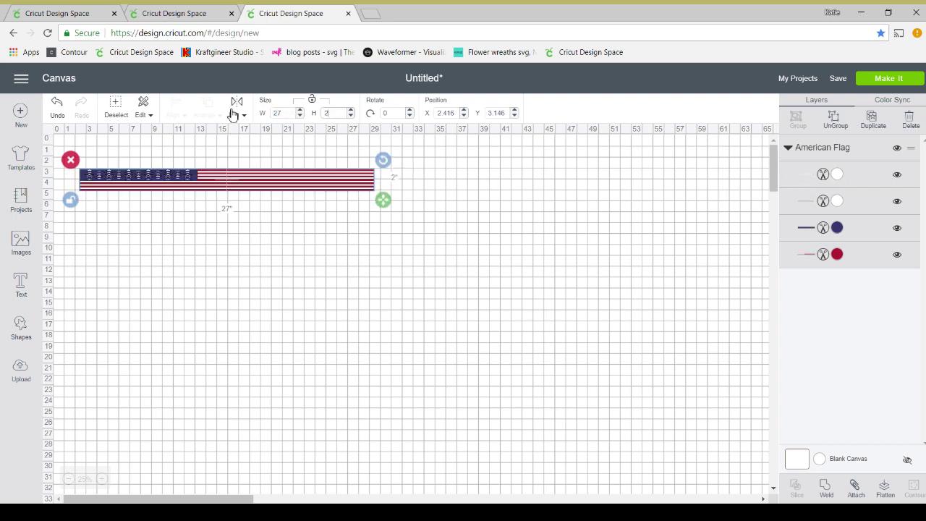
{"action": "type", "text": "2"}
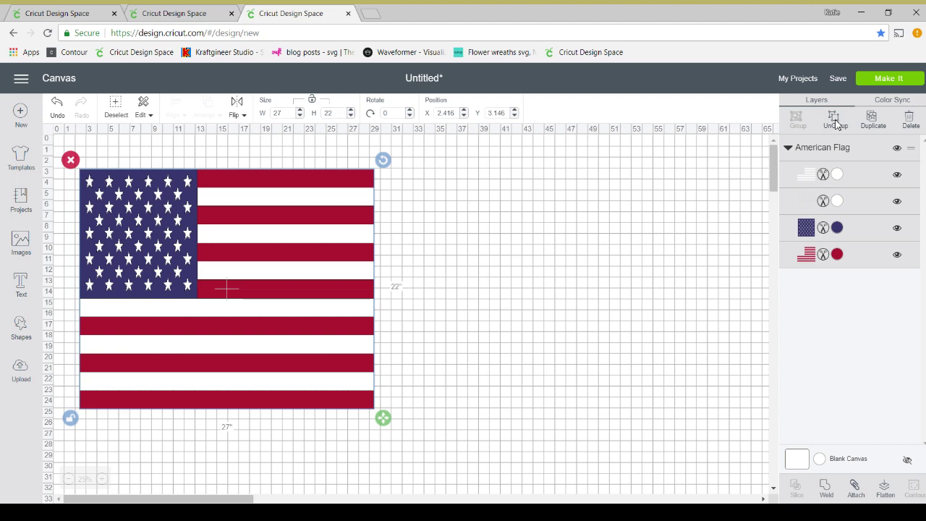
Ungroup the flag into its separate colour layers.
{"action": "left_click", "coordinate": [836, 125]}
{"action": "left_click", "coordinate": [527, 230]}
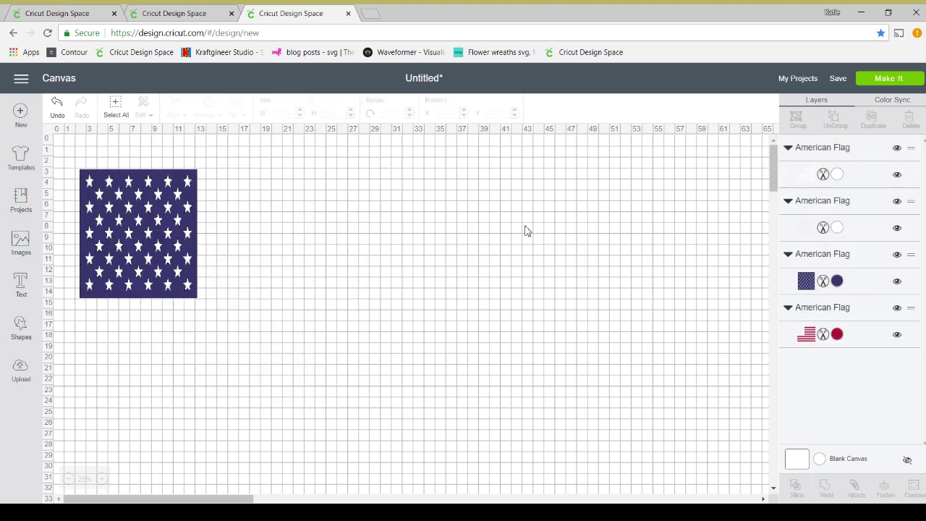
{"action": "left_click", "coordinate": [134, 206]}
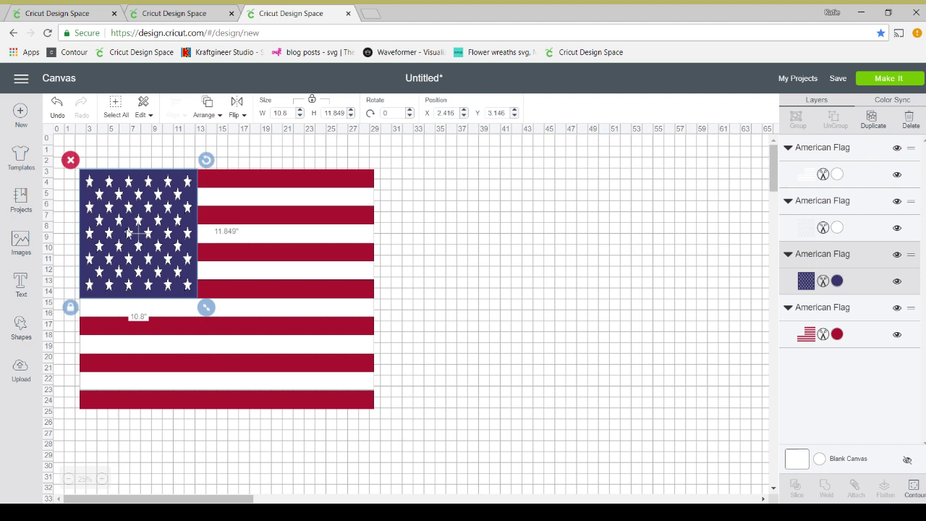
Move the white stripes, white stars and blue star field to the right of the red stripes.
{"action": "left_click_drag", "start_coordinate": [150, 233], "coordinate": [148, 293]}
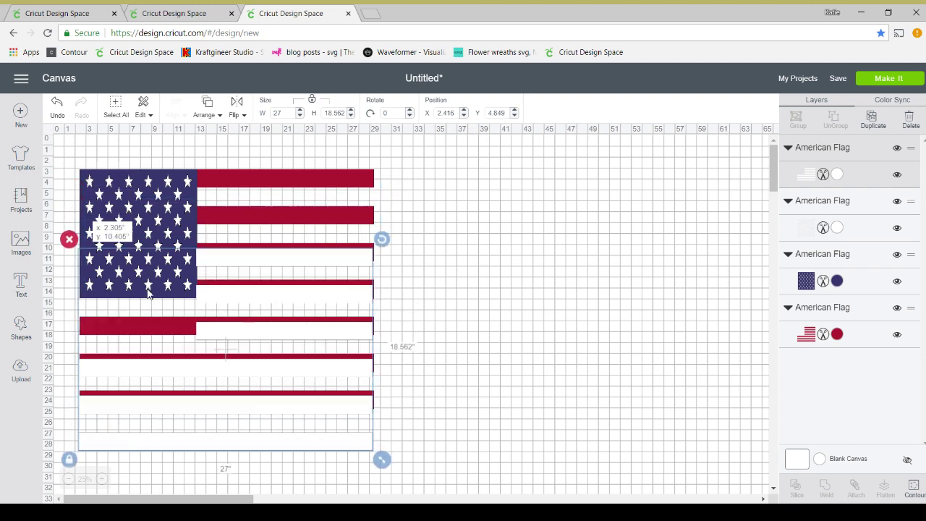
{"action": "left_click_drag", "start_coordinate": [158, 188], "coordinate": [634, 186]}
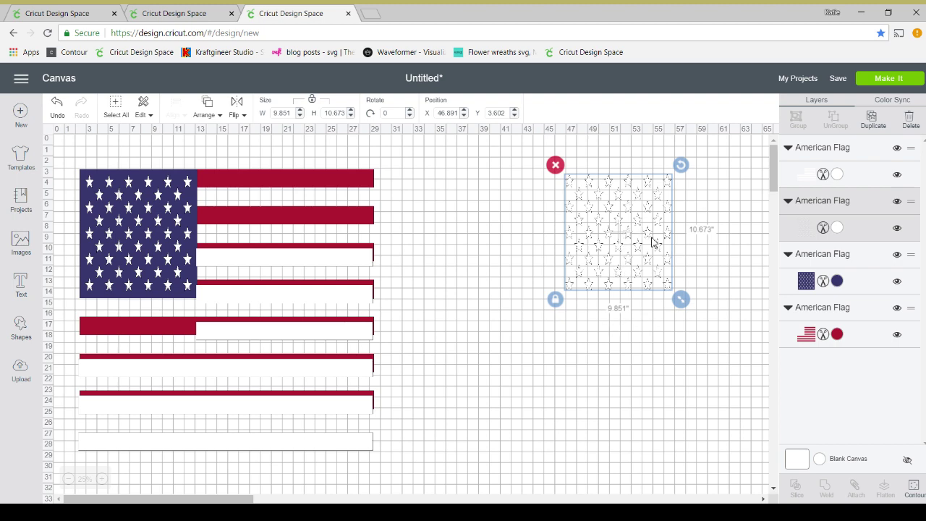
{"action": "left_click_drag", "start_coordinate": [653, 240], "coordinate": [711, 213]}
{"action": "left_click_drag", "start_coordinate": [166, 250], "coordinate": [710, 229]}
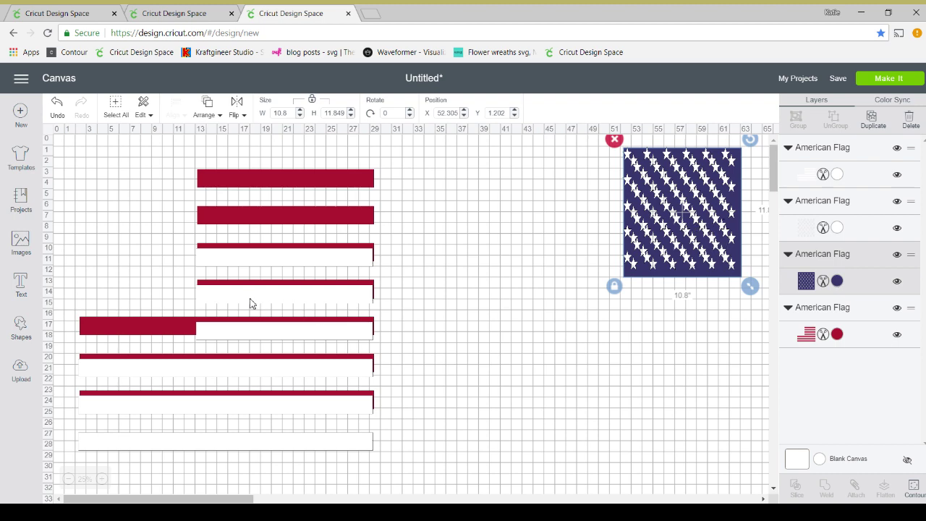
{"action": "left_click_drag", "start_coordinate": [318, 307], "coordinate": [635, 267]}
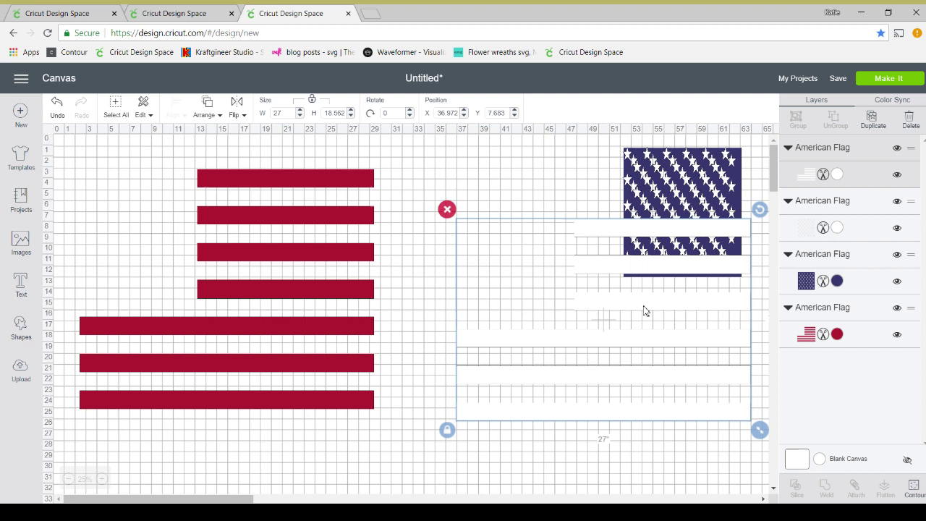
Duplicate the red stripes, hide the long stripes with Contour, then delete that short-stripe copy.
{"action": "left_click", "coordinate": [846, 322]}
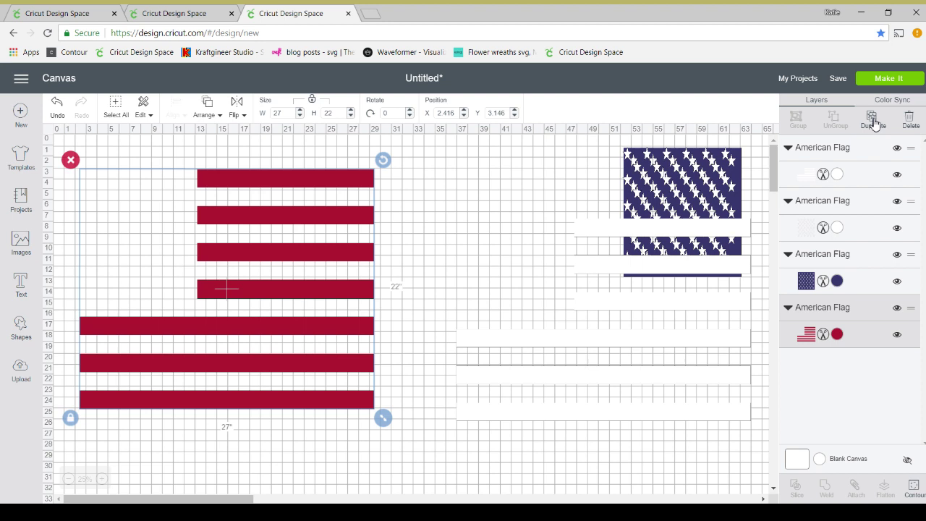
{"action": "left_click", "coordinate": [873, 120]}
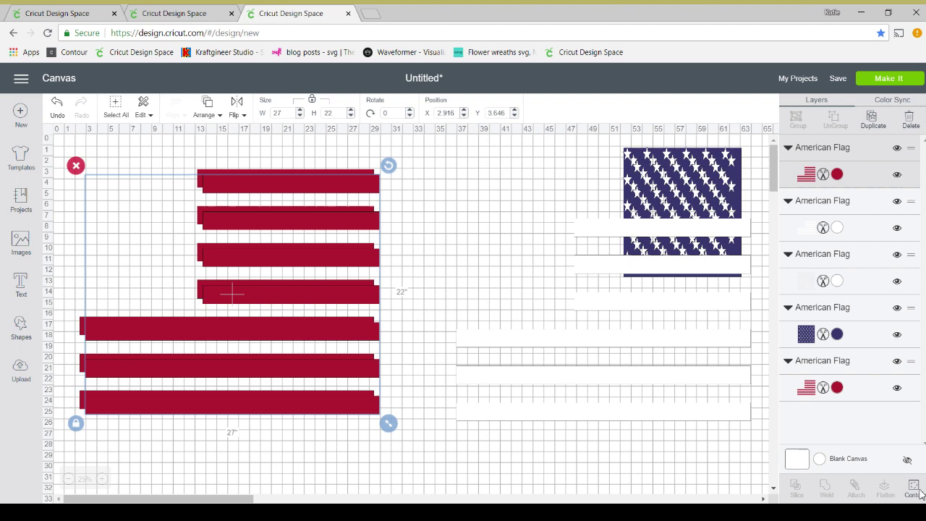
{"action": "left_click", "coordinate": [914, 488]}
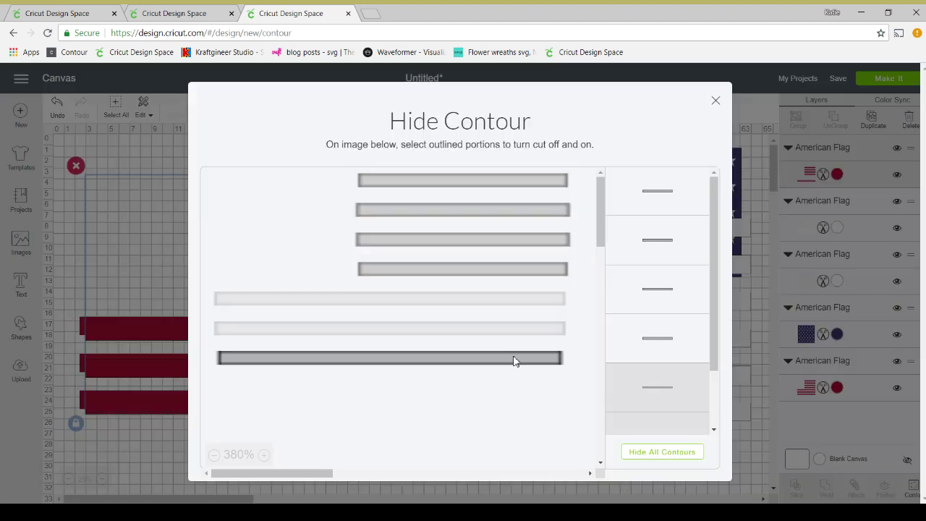
{"action": "key", "text": "Escape"}
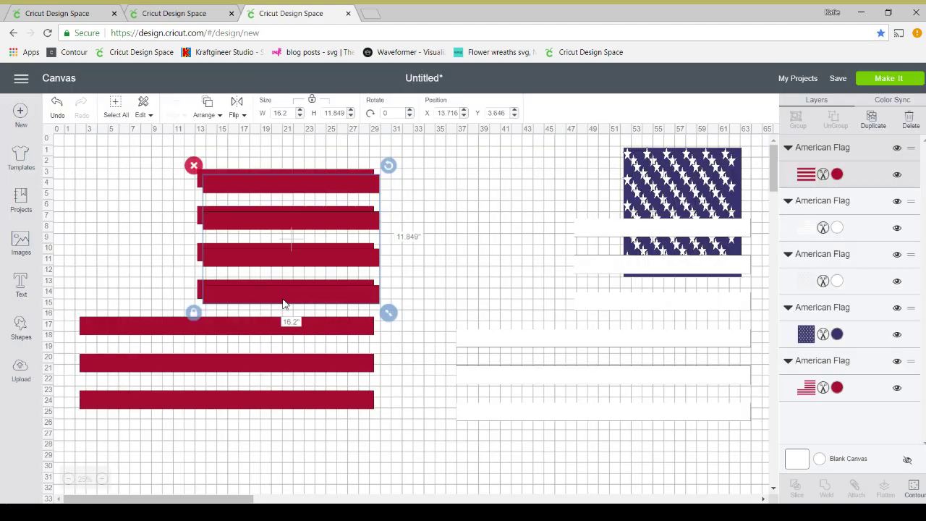
{"action": "left_click_drag", "start_coordinate": [283, 304], "coordinate": [469, 288]}
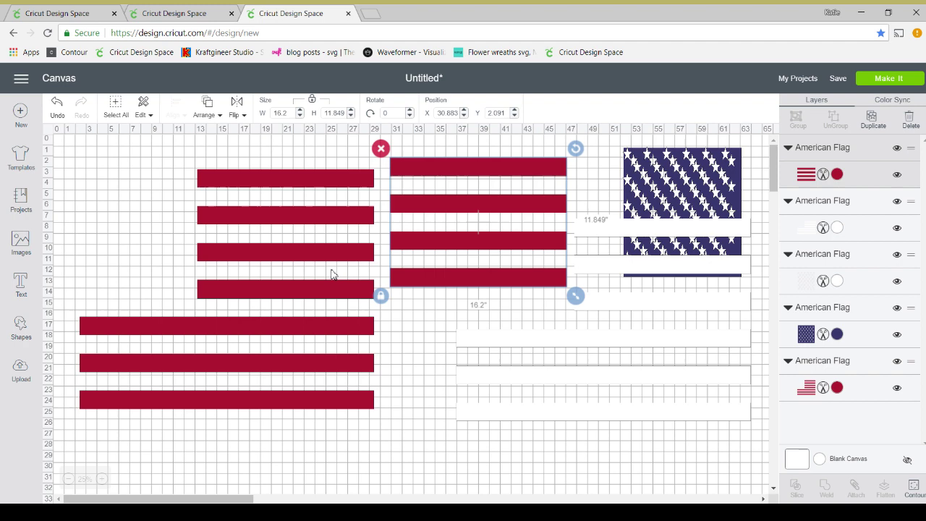
{"action": "key", "text": "Delete"}
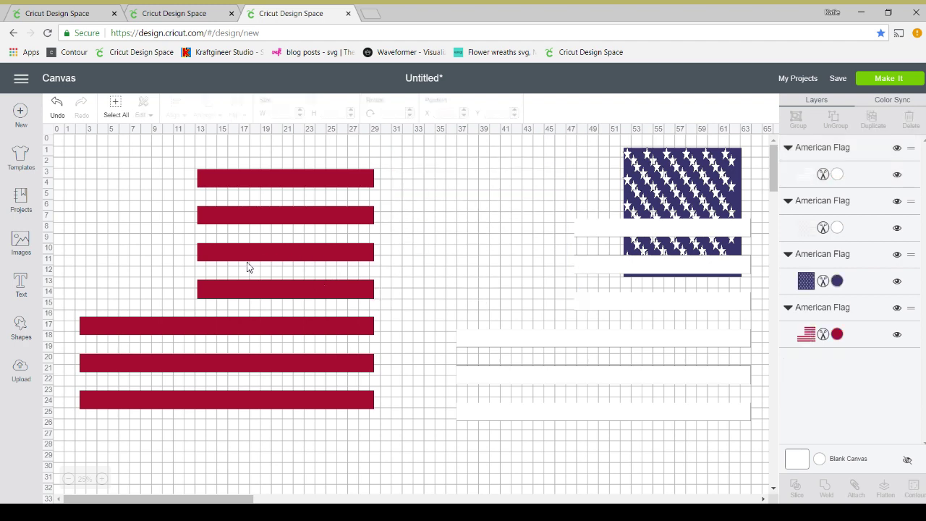
Add a square from Shapes and duplicate it into four copies.
{"action": "left_click", "coordinate": [19, 323]}
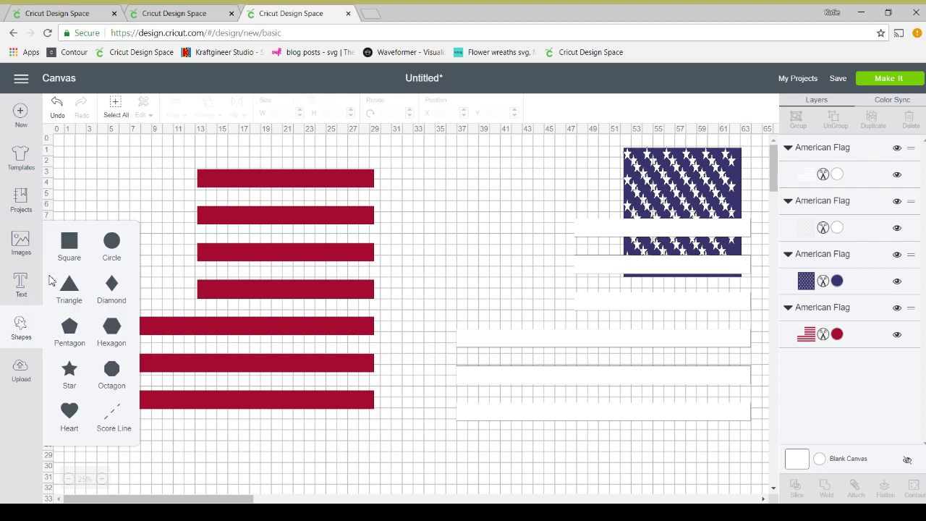
{"action": "left_click", "coordinate": [68, 246]}
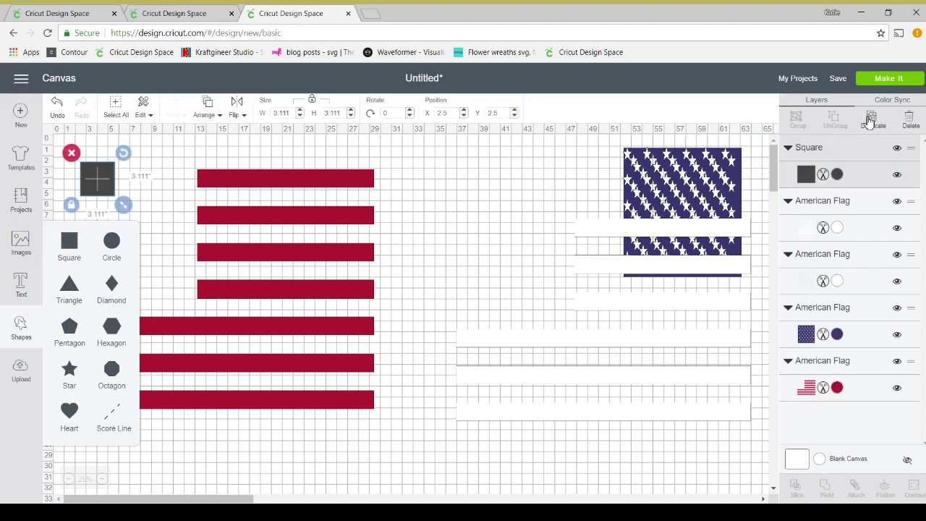
{"action": "left_click", "coordinate": [871, 118]}
{"action": "left_click", "coordinate": [870, 118]}
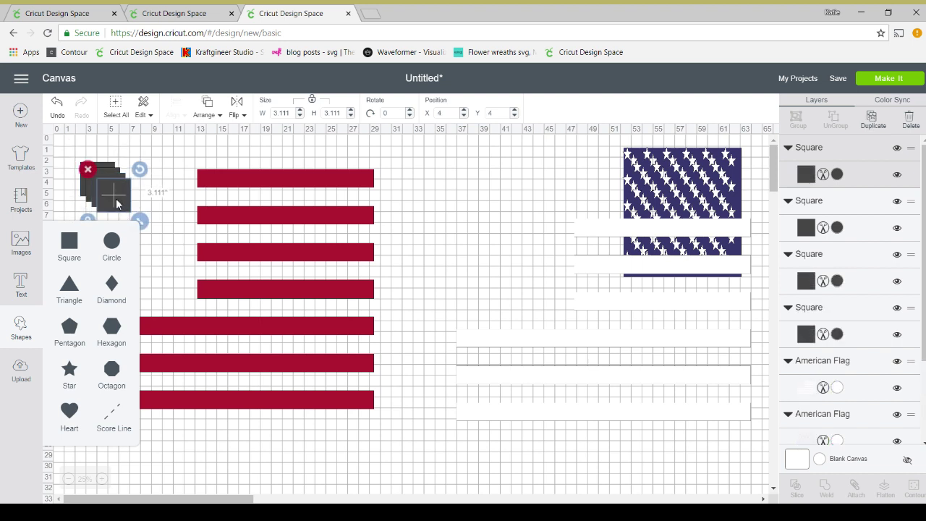
{"action": "left_click", "coordinate": [870, 118]}
{"action": "left_click_drag", "start_coordinate": [406, 207], "coordinate": [480, 194]}
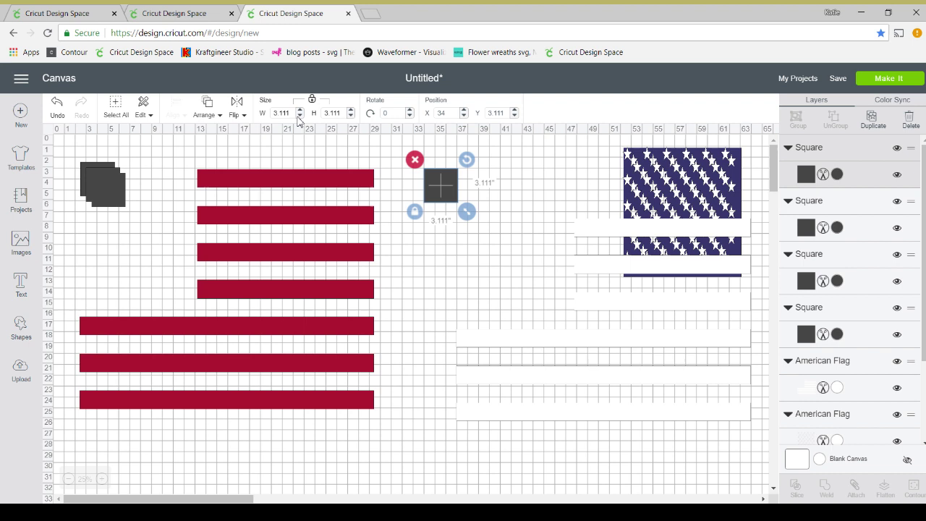
Resize one square to 11.5 inches and send it behind the left end of the lower red stripes.
{"action": "left_click", "coordinate": [294, 113]}
{"action": "left_click_drag", "start_coordinate": [295, 113], "coordinate": [248, 118]}
{"action": "type", "text": "11.5"}
{"action": "key", "text": "Return"}
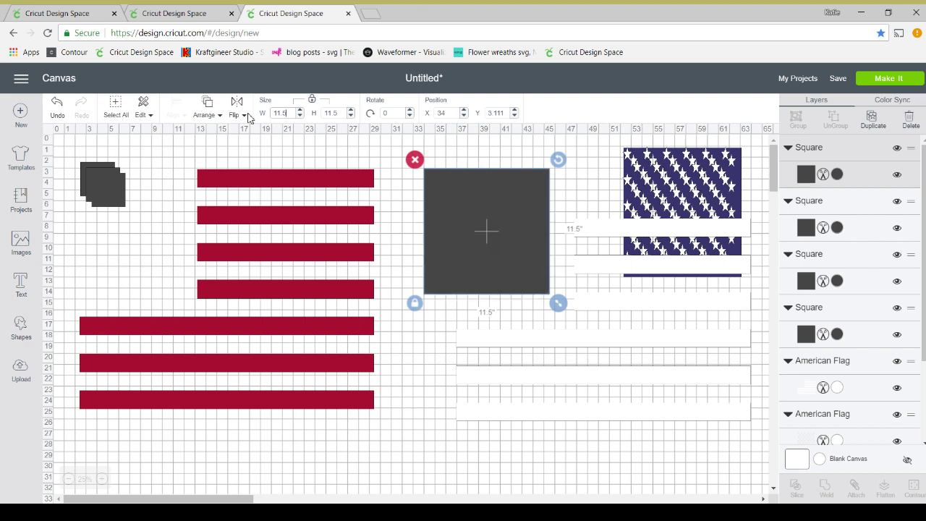
{"action": "left_click_drag", "start_coordinate": [477, 223], "coordinate": [176, 359]}
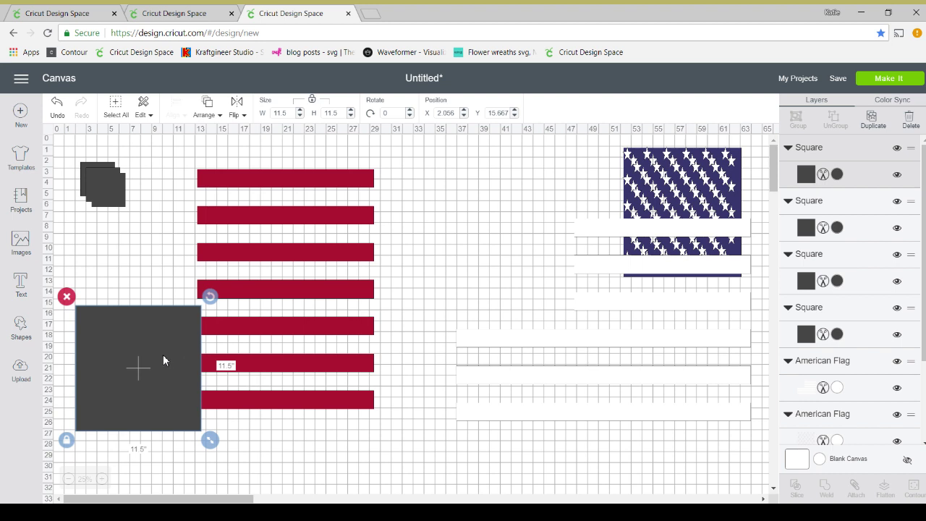
{"action": "left_click_drag", "start_coordinate": [157, 364], "coordinate": [162, 363]}
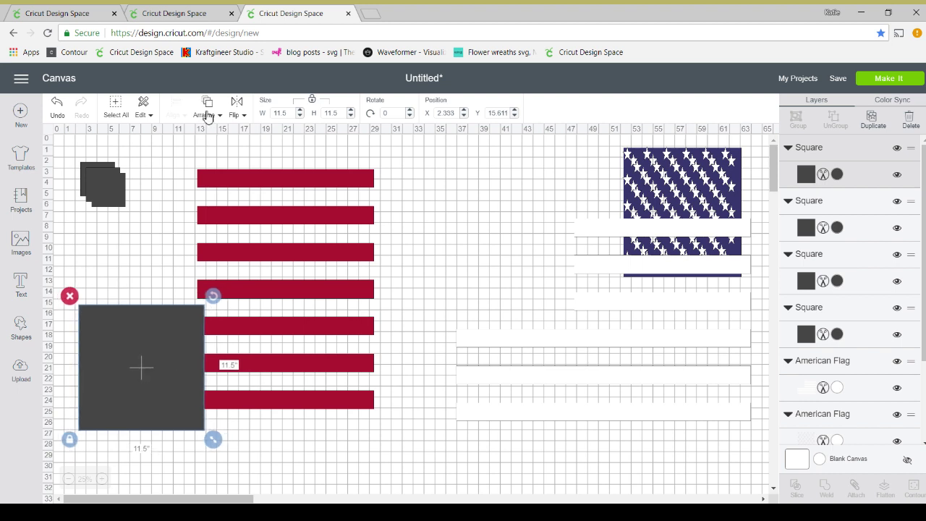
{"action": "left_click", "coordinate": [208, 116]}
{"action": "left_click", "coordinate": [216, 137]}
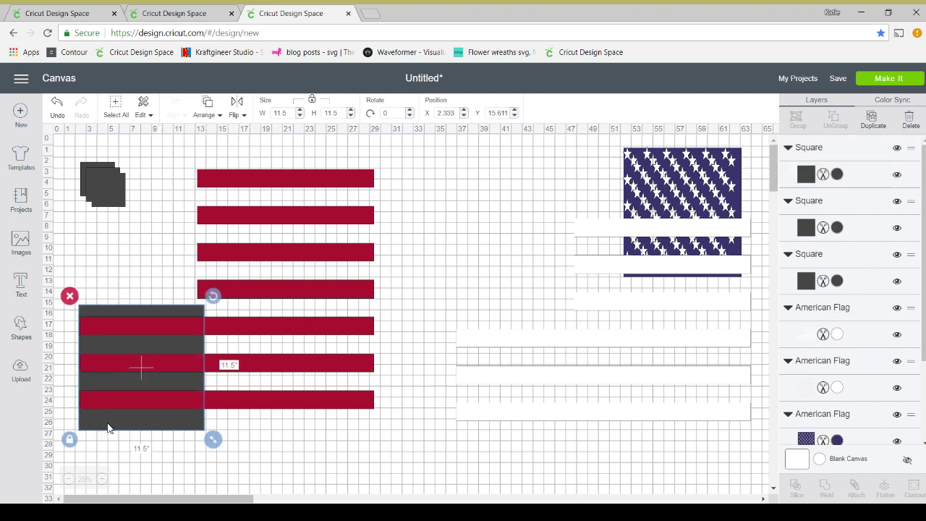
{"action": "left_click_drag", "start_coordinate": [107, 428], "coordinate": [107, 427]}
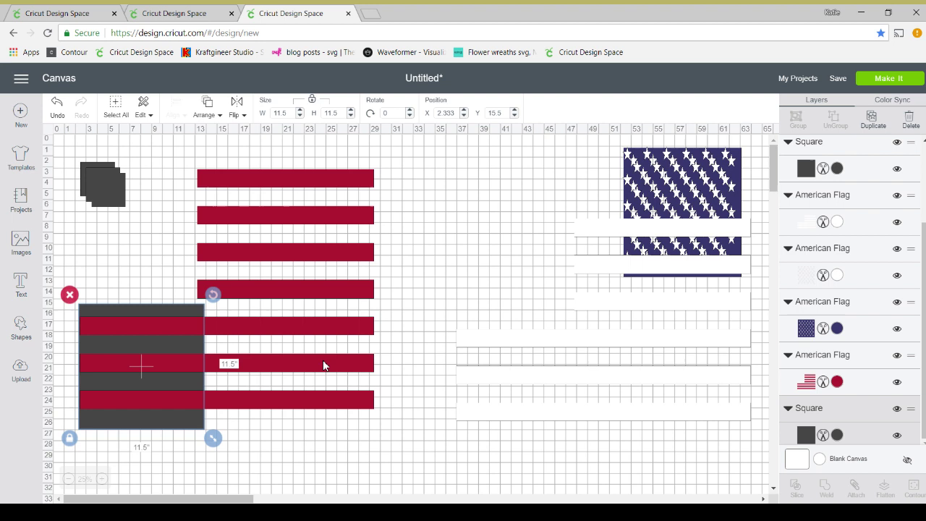
Slice the lower red stripes with the square, clear the grey leftovers, and drag out a fresh square.
{"action": "left_click", "coordinate": [325, 261], "text": "shift"}
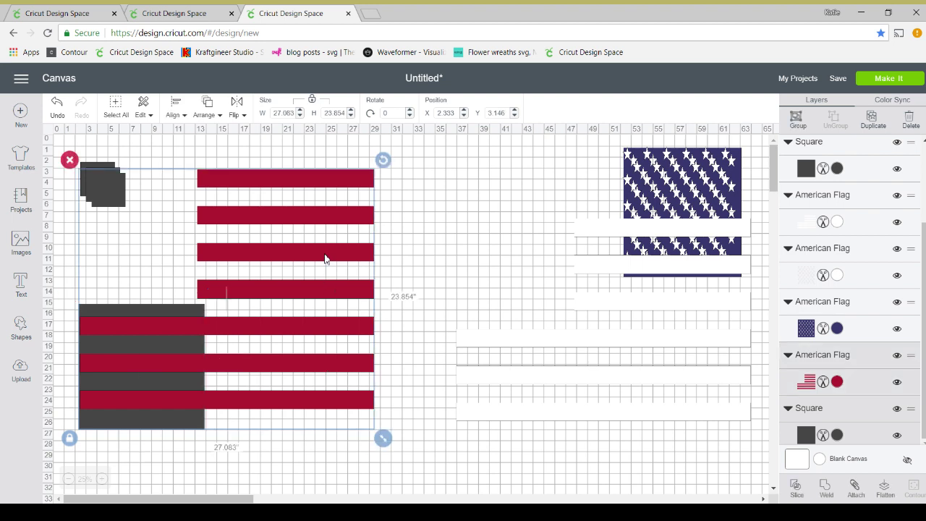
{"action": "left_click", "coordinate": [799, 488]}
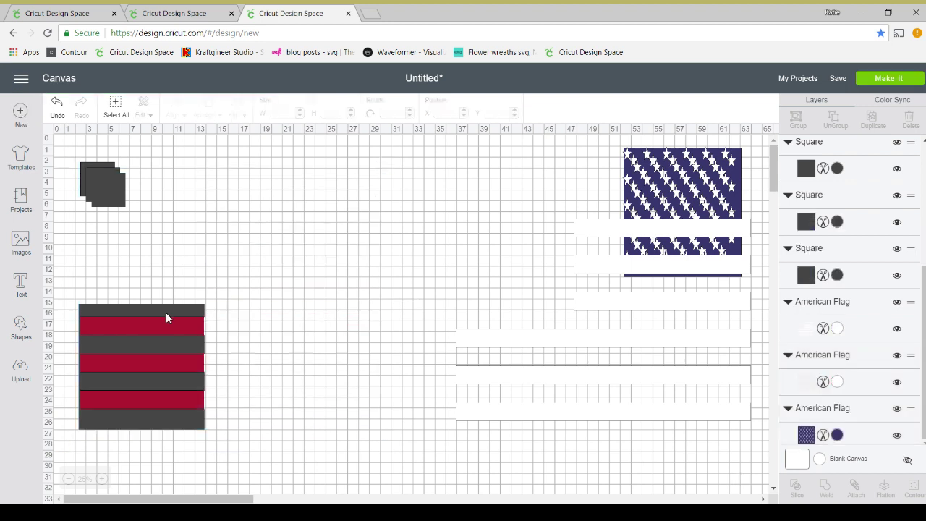
{"action": "key", "text": "ctrl+z"}
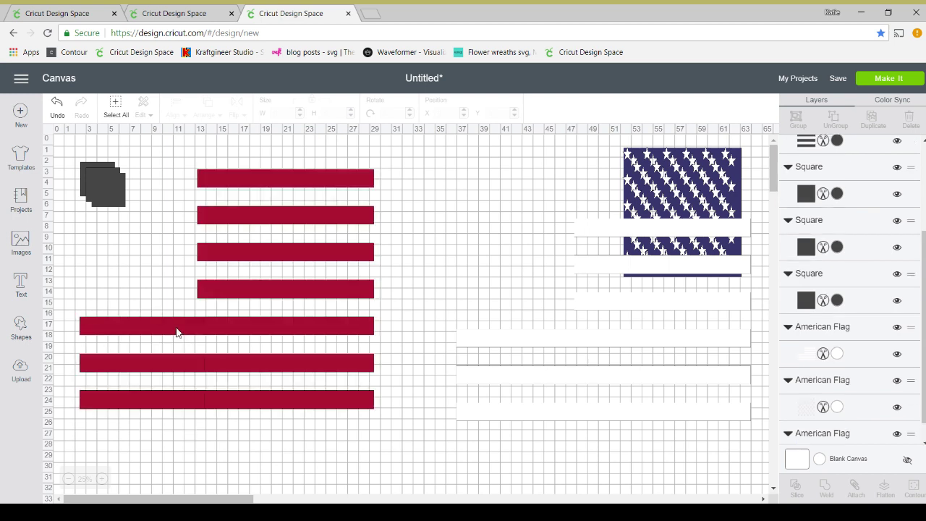
{"action": "left_click_drag", "start_coordinate": [177, 331], "coordinate": [134, 397]}
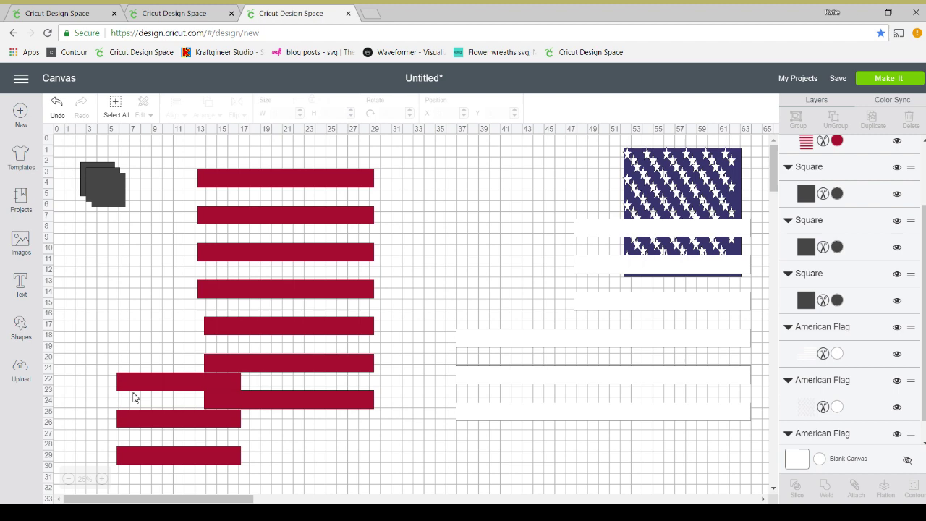
{"action": "key", "text": "ctrl+z"}
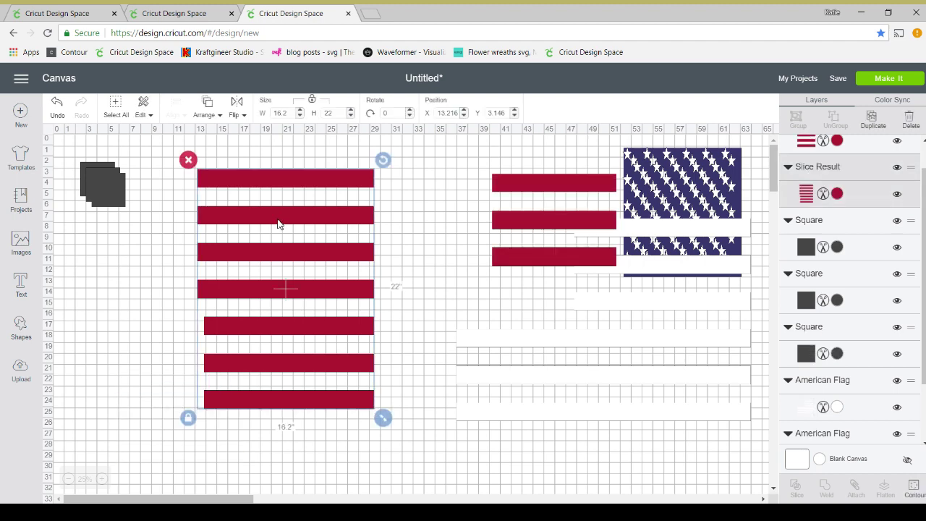
{"action": "left_click_drag", "start_coordinate": [107, 190], "coordinate": [118, 298]}
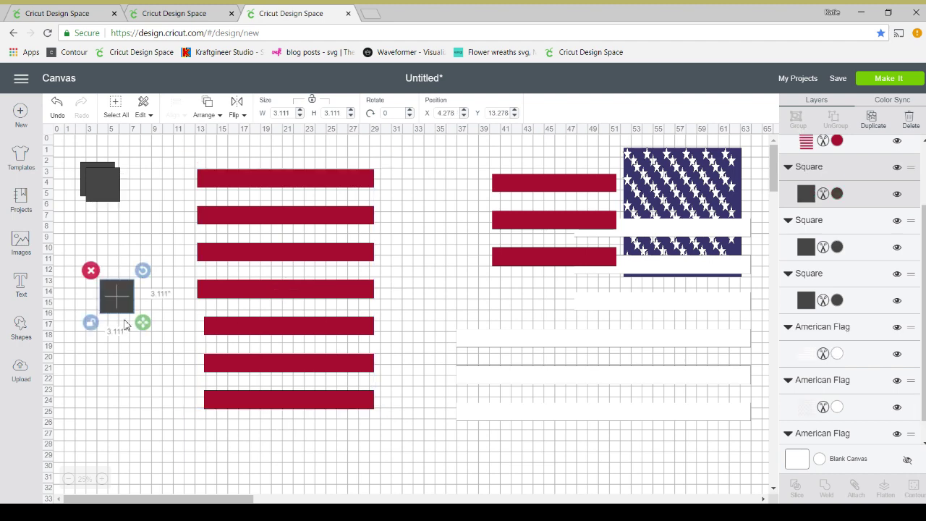
Resize the new square to 11.5 inches, lay it on the lower red stripes, and slice them.
{"action": "left_click", "coordinate": [275, 113]}
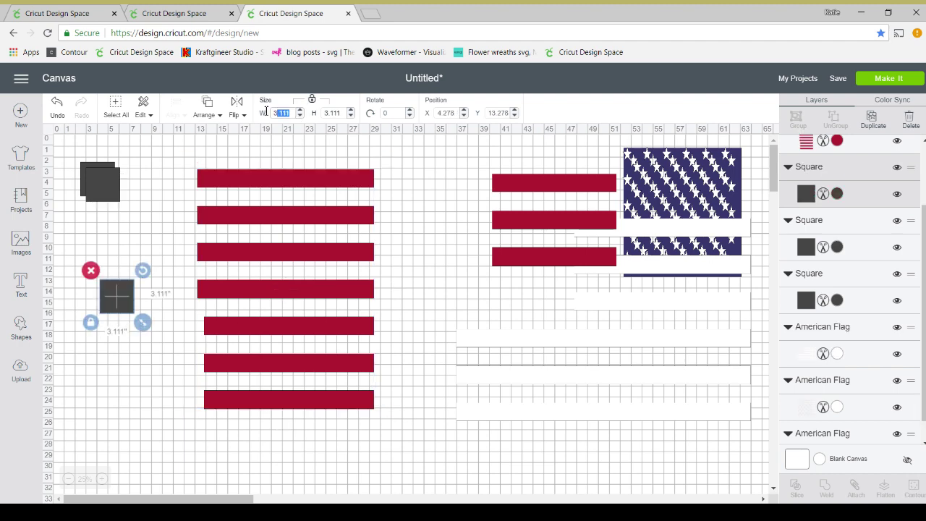
{"action": "type", "text": "11.5"}
{"action": "key", "text": "Return"}
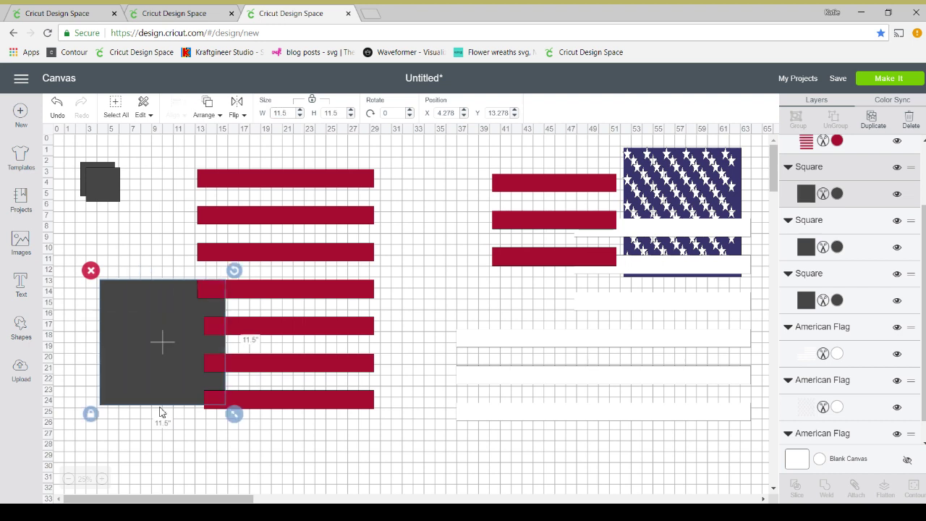
{"action": "left_click_drag", "start_coordinate": [129, 381], "coordinate": [232, 406]}
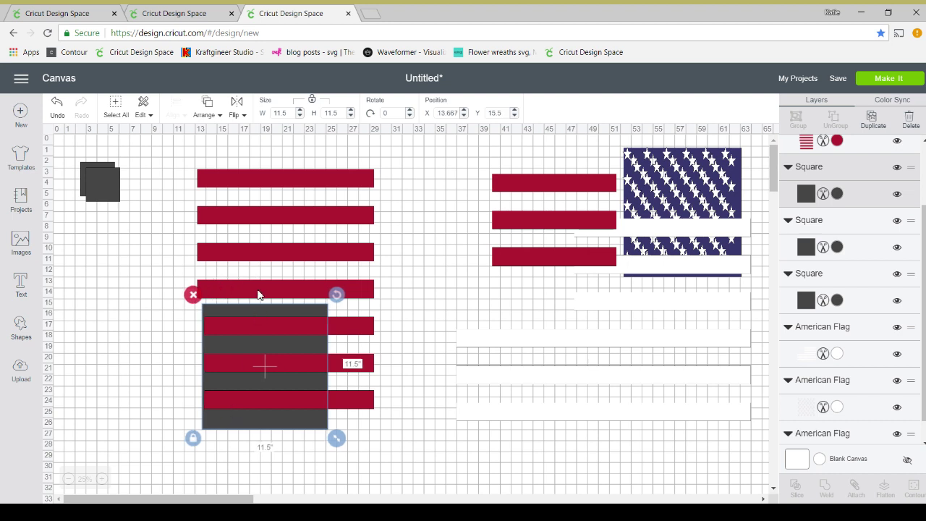
{"action": "left_click", "coordinate": [259, 294], "text": "shift"}
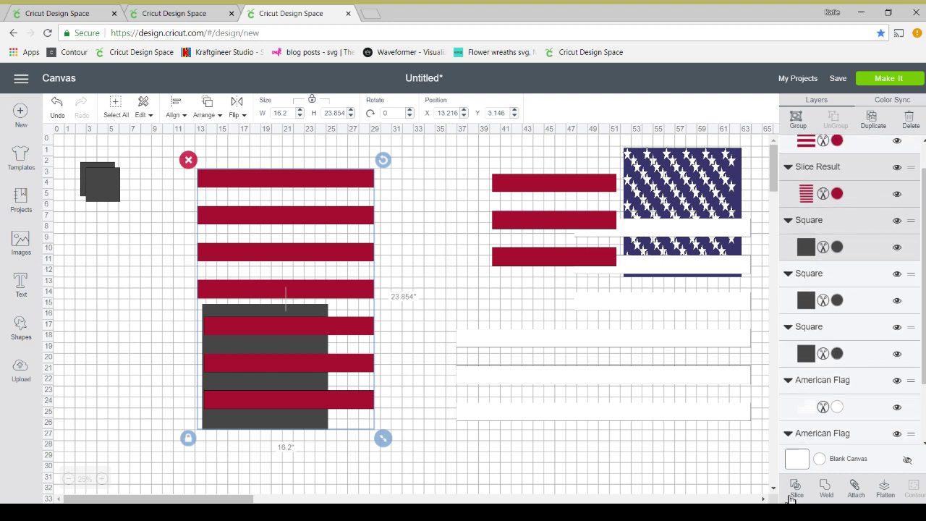
{"action": "left_click", "coordinate": [793, 497]}
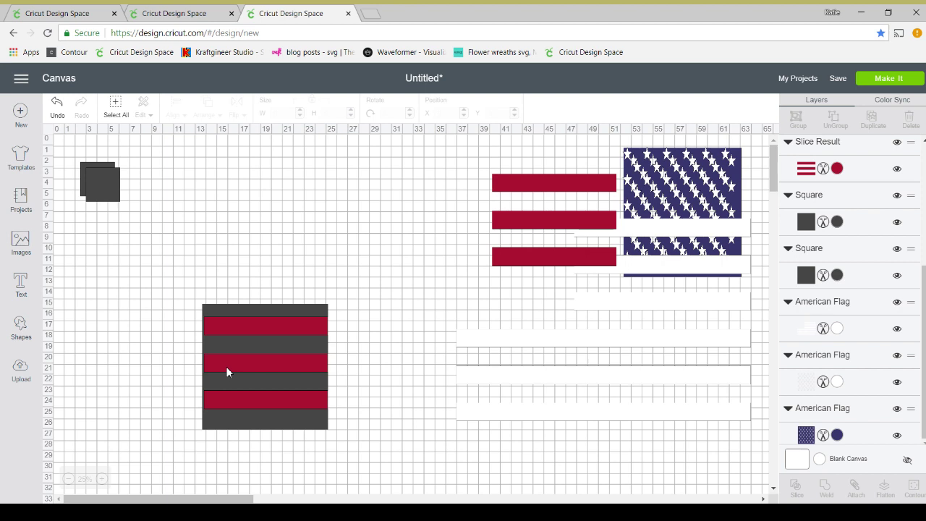
Move the three long lower stripes to the bottom right and the remaining stripe group up and left.
{"action": "left_click_drag", "start_coordinate": [226, 369], "coordinate": [237, 212]}
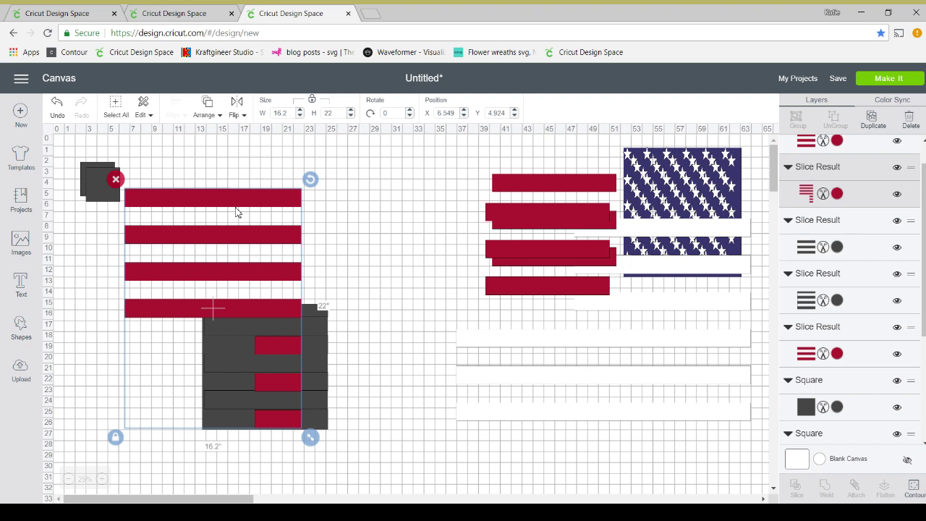
{"action": "key", "text": "ctrl+z"}
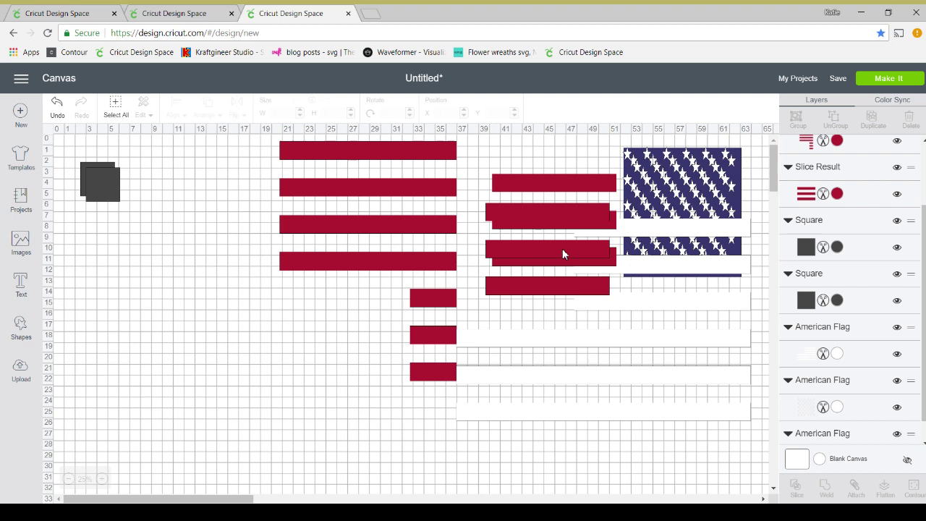
{"action": "left_click_drag", "start_coordinate": [563, 249], "coordinate": [140, 410]}
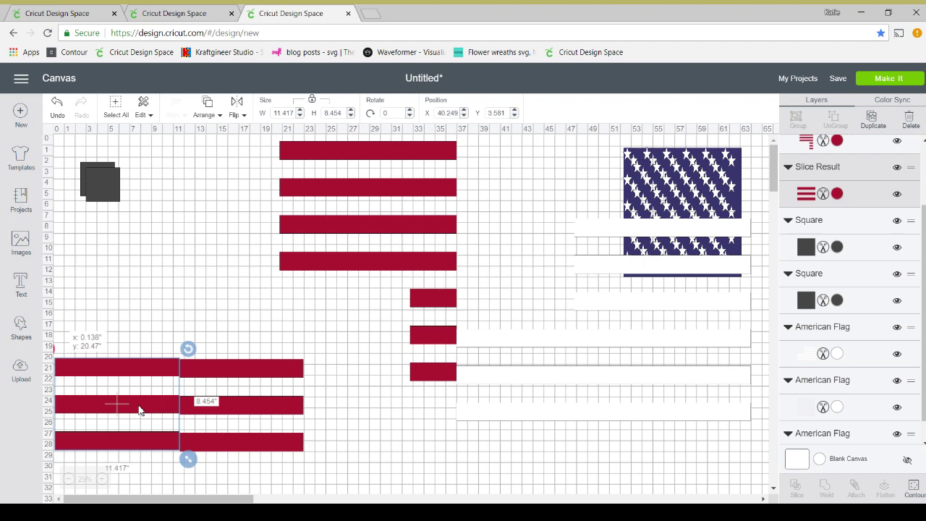
{"action": "left_click_drag", "start_coordinate": [140, 409], "coordinate": [585, 471]}
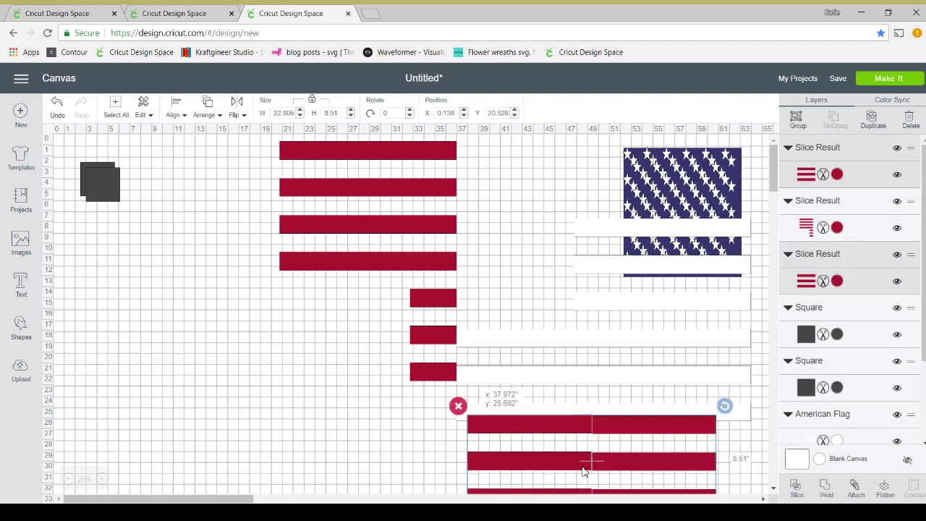
{"action": "left_click", "coordinate": [369, 249]}
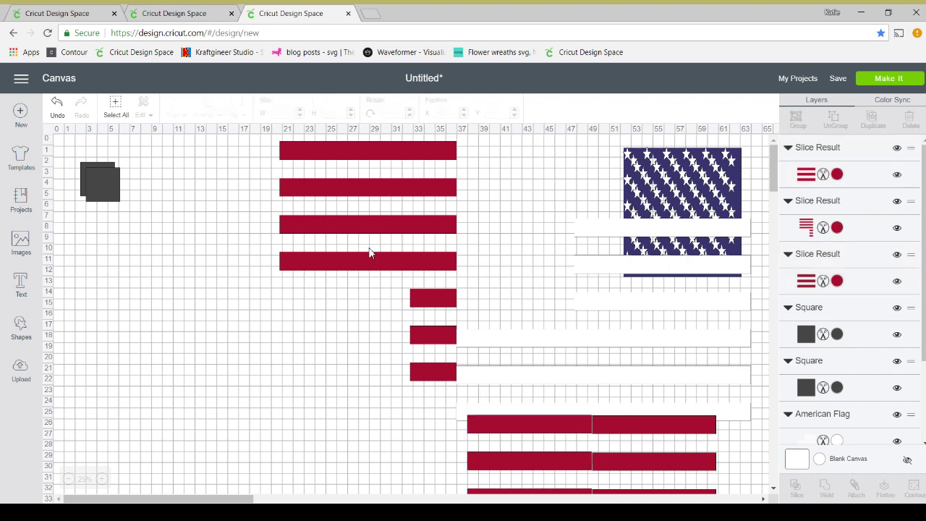
{"action": "left_click_drag", "start_coordinate": [369, 253], "coordinate": [256, 301]}
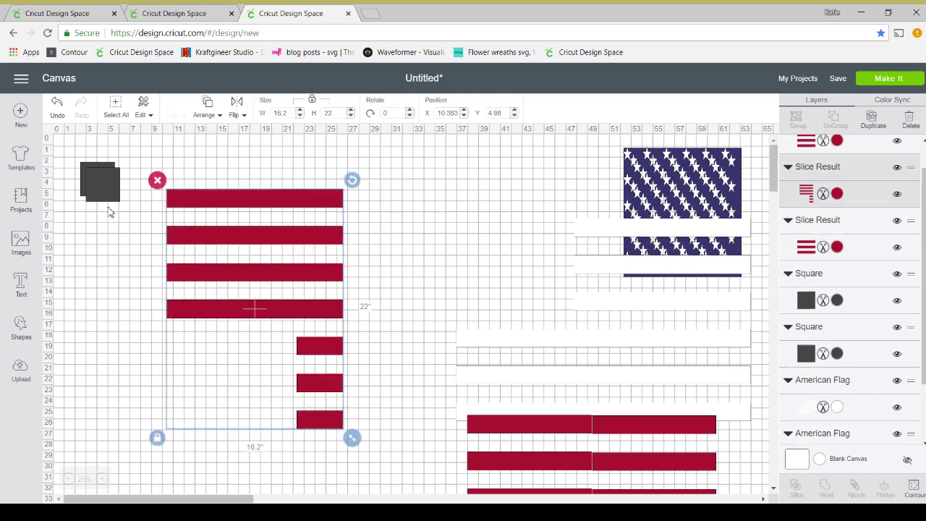
Size another square to 11.5 inches and slice the three short red pieces with it.
{"action": "left_click", "coordinate": [108, 190]}
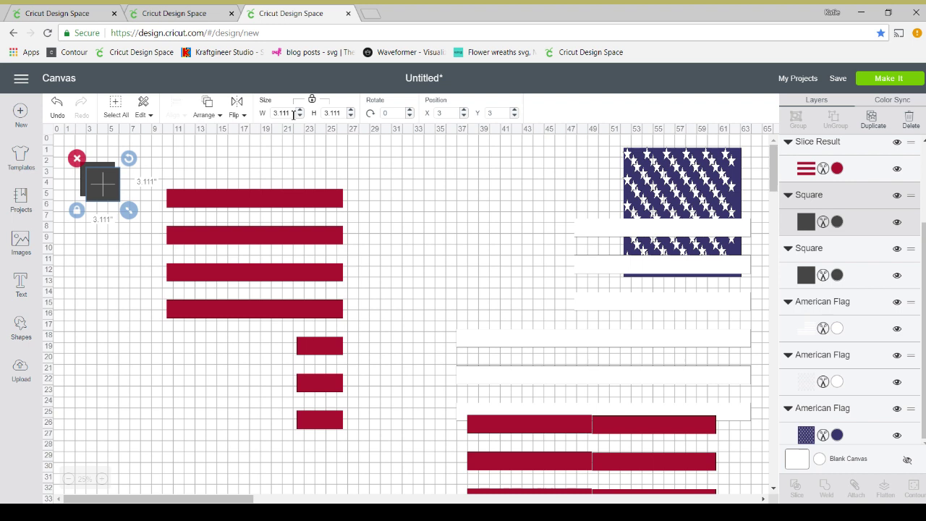
{"action": "double_click", "coordinate": [293, 114]}
{"action": "type", "text": "11.5"}
{"action": "key", "text": "Return"}
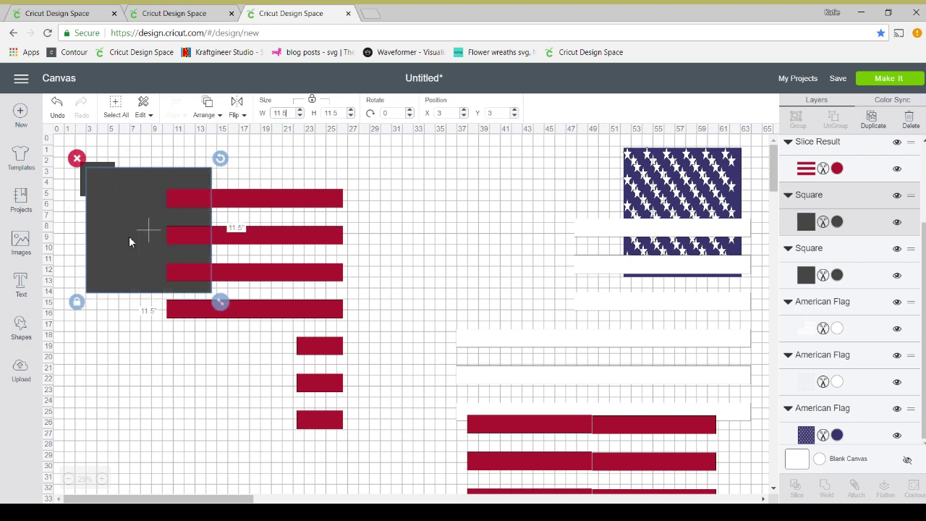
{"action": "left_click_drag", "start_coordinate": [128, 236], "coordinate": [336, 403]}
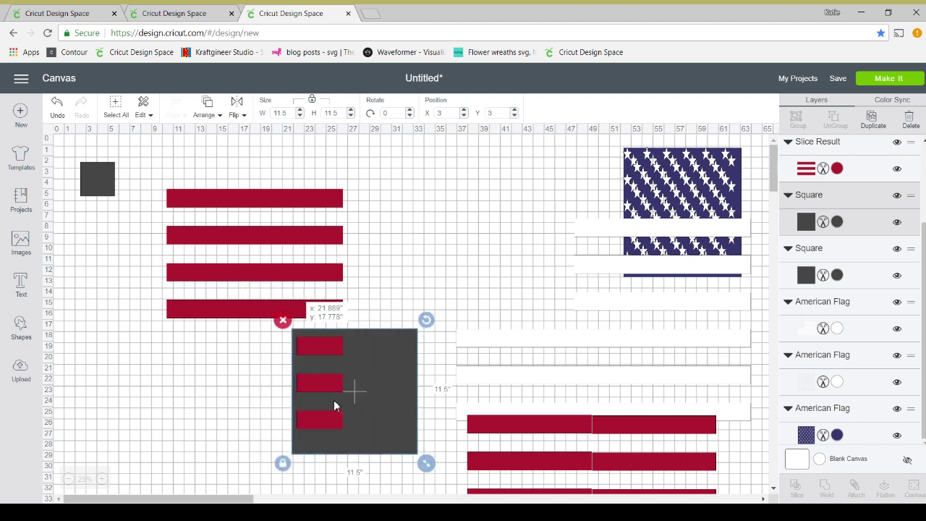
{"action": "left_click", "coordinate": [313, 309], "text": "shift"}
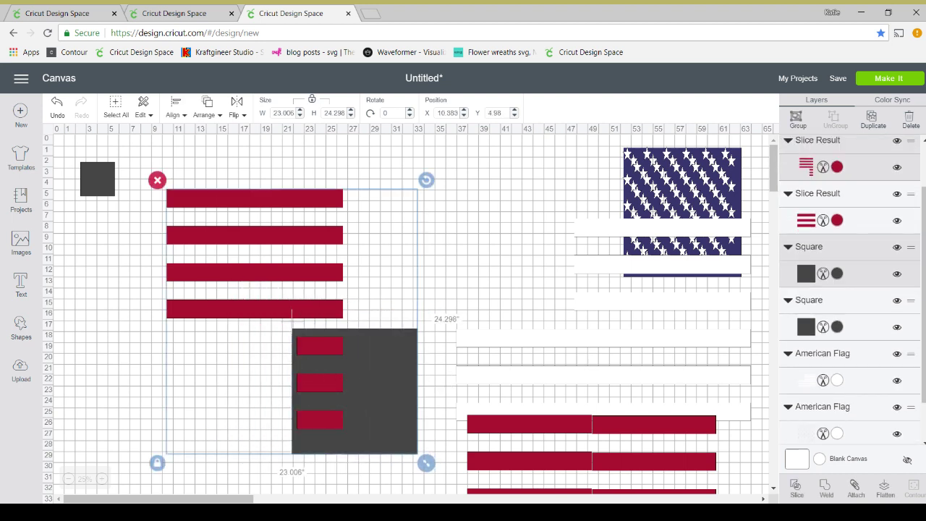
{"action": "left_click", "coordinate": [794, 489]}
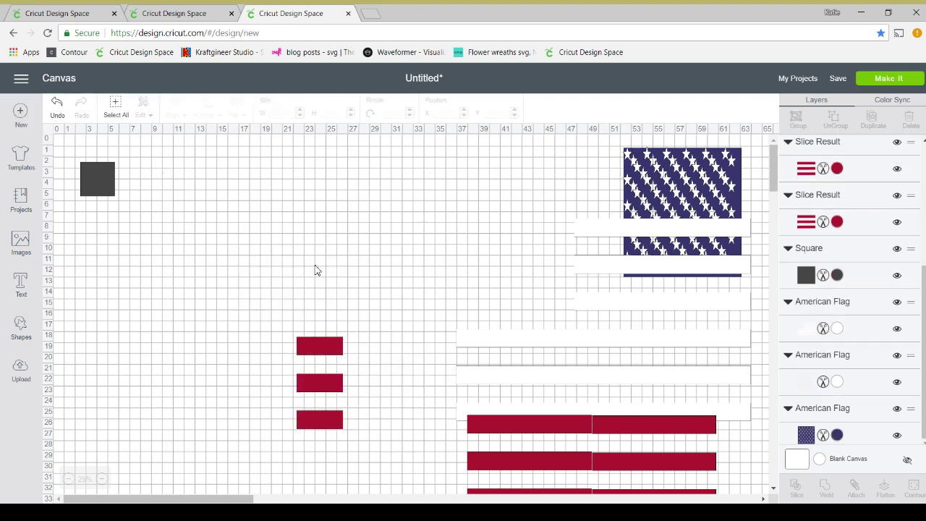
Delete the dark pieces and line the short red stripes up with the flag's lower stripes.
{"action": "left_click", "coordinate": [333, 355]}
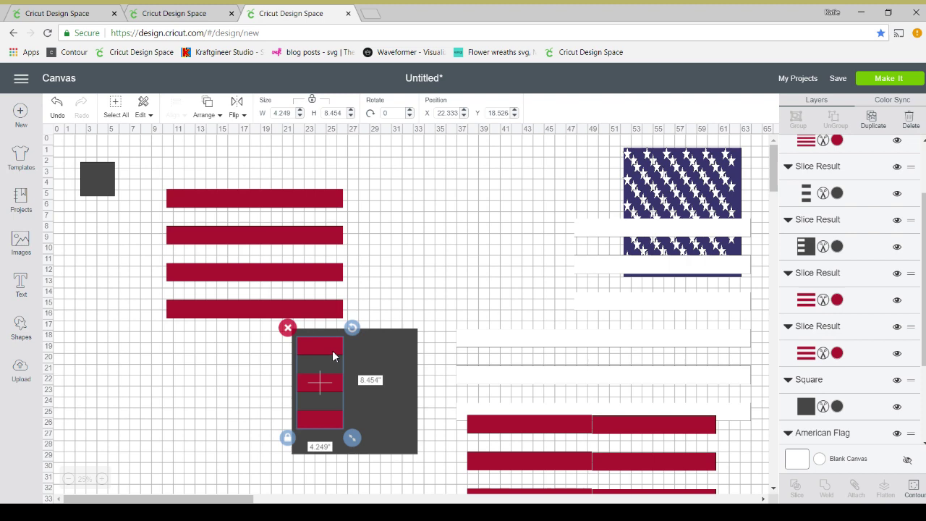
{"action": "left_click", "coordinate": [390, 360]}
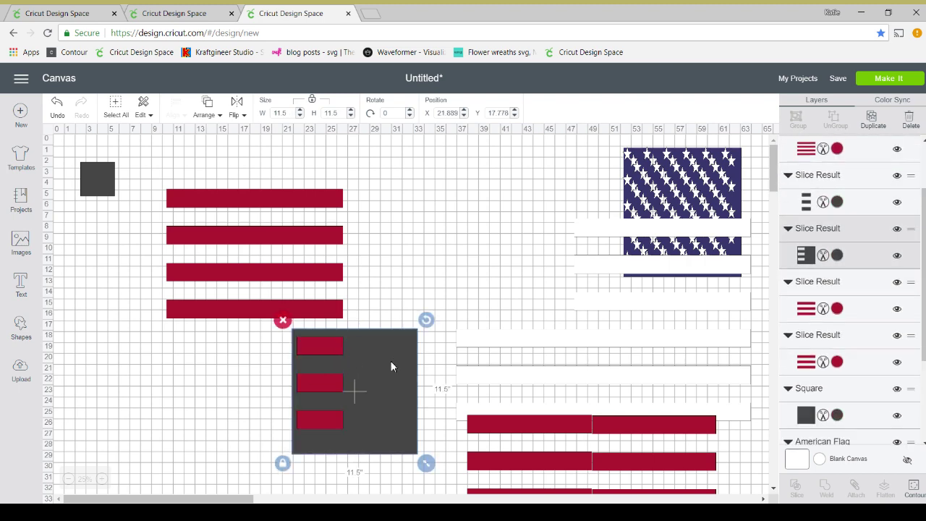
{"action": "key", "text": "Delete"}
{"action": "left_click_drag", "start_coordinate": [345, 352], "coordinate": [791, 435]}
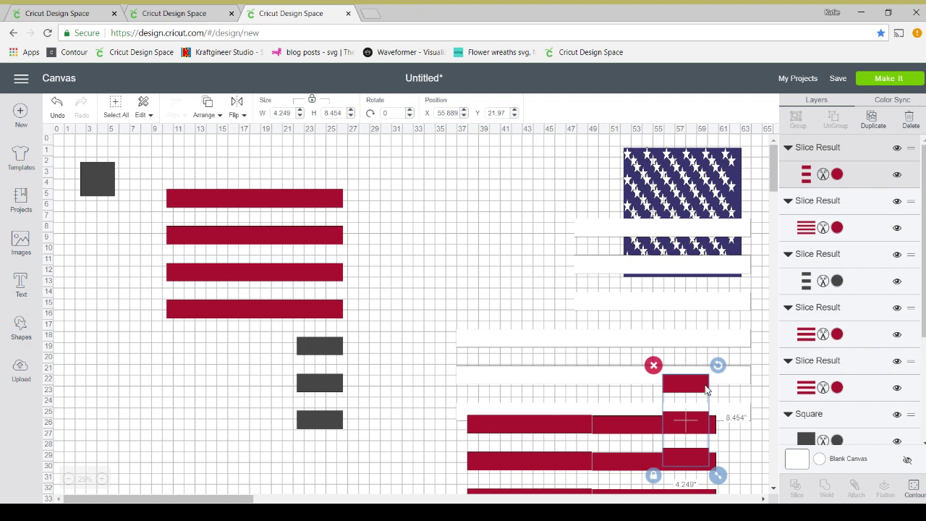
{"action": "left_click_drag", "start_coordinate": [712, 395], "coordinate": [758, 432]}
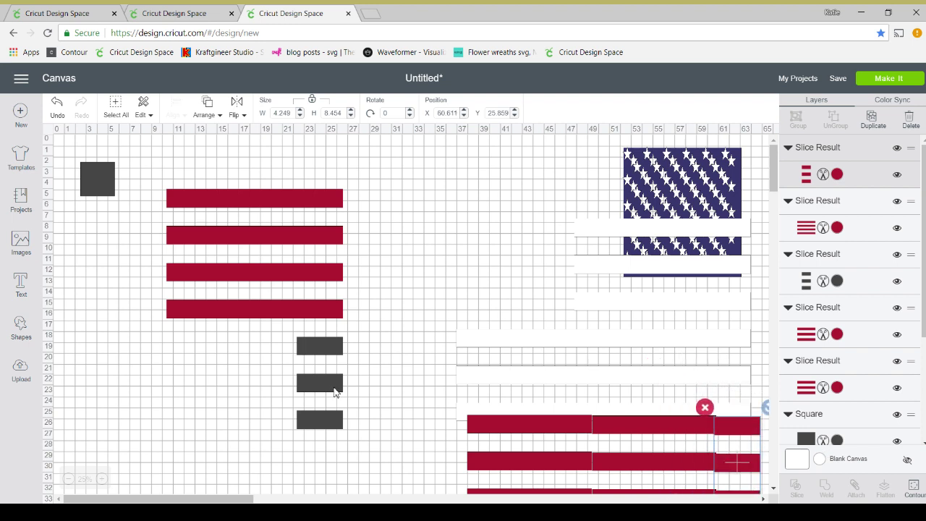
{"action": "left_click", "coordinate": [335, 391]}
{"action": "key", "text": "Delete"}
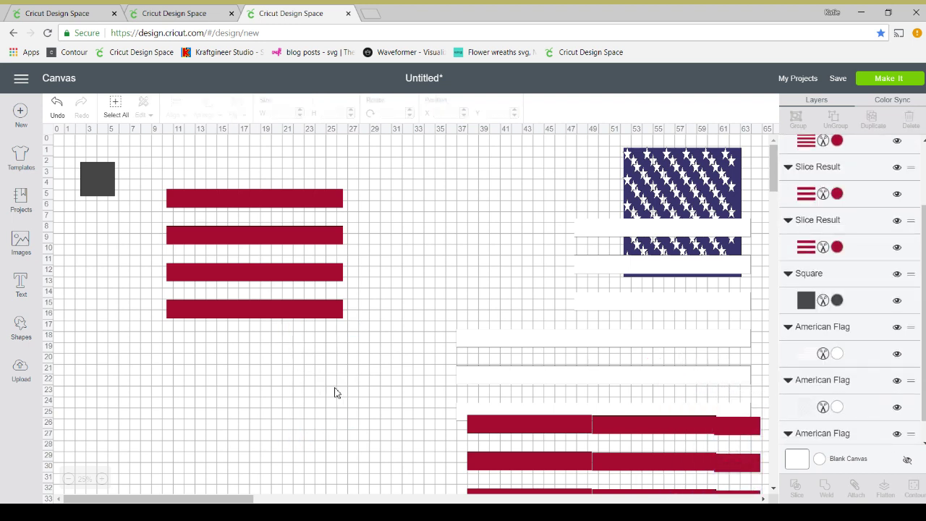
{"action": "left_click", "coordinate": [269, 302]}
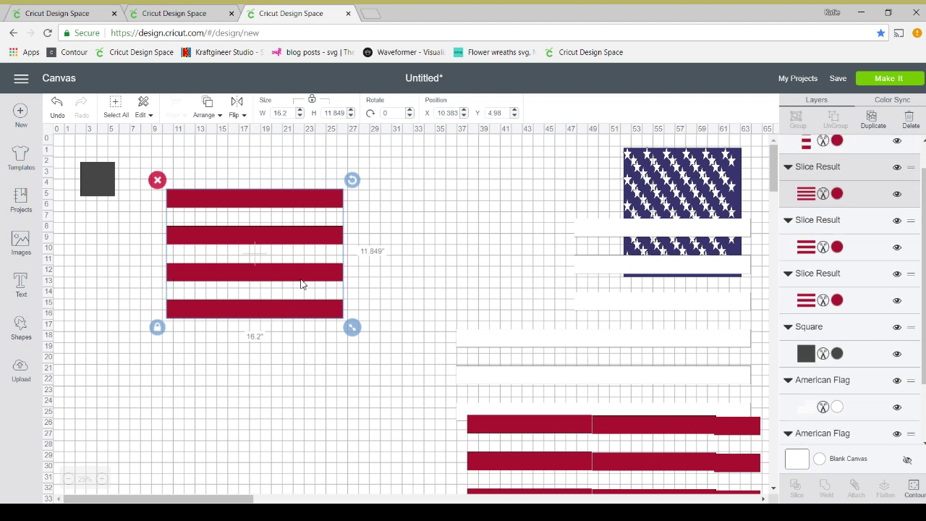
Lock proportions, resize a grey square to 11.5 inches, and slice the four red stripes' left end.
{"action": "left_click", "coordinate": [103, 185]}
{"action": "left_click_drag", "start_coordinate": [113, 235], "coordinate": [150, 374]}
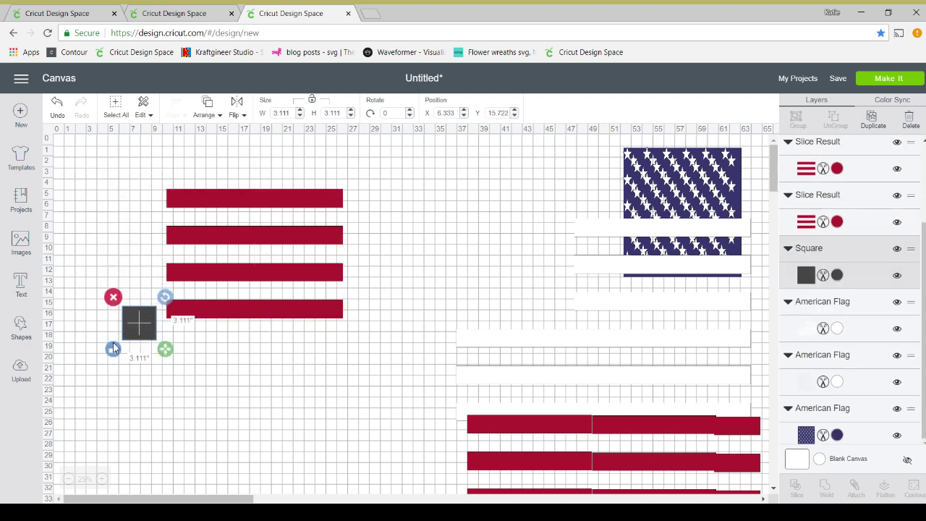
{"action": "left_click", "coordinate": [113, 347]}
{"action": "double_click", "coordinate": [293, 114]}
{"action": "type", "text": "11.5"}
{"action": "key", "text": "Return"}
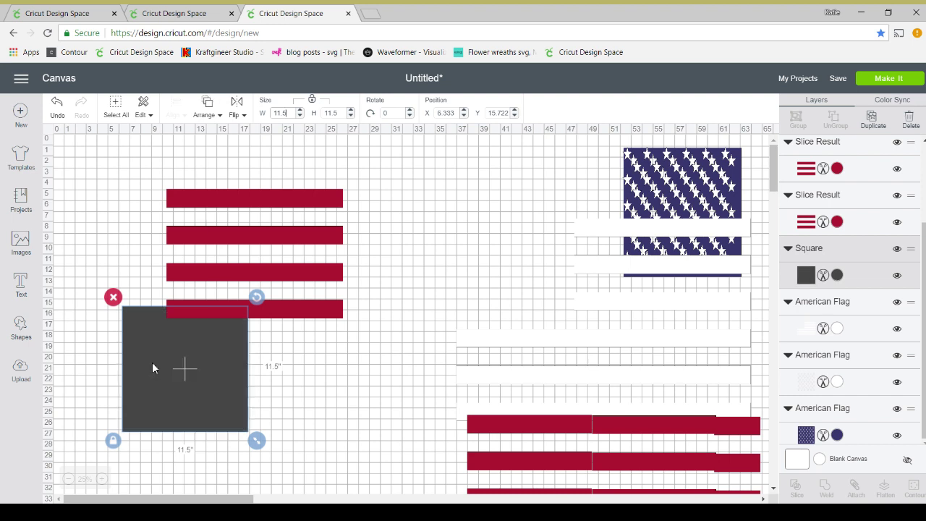
{"action": "left_click_drag", "start_coordinate": [178, 370], "coordinate": [216, 251]}
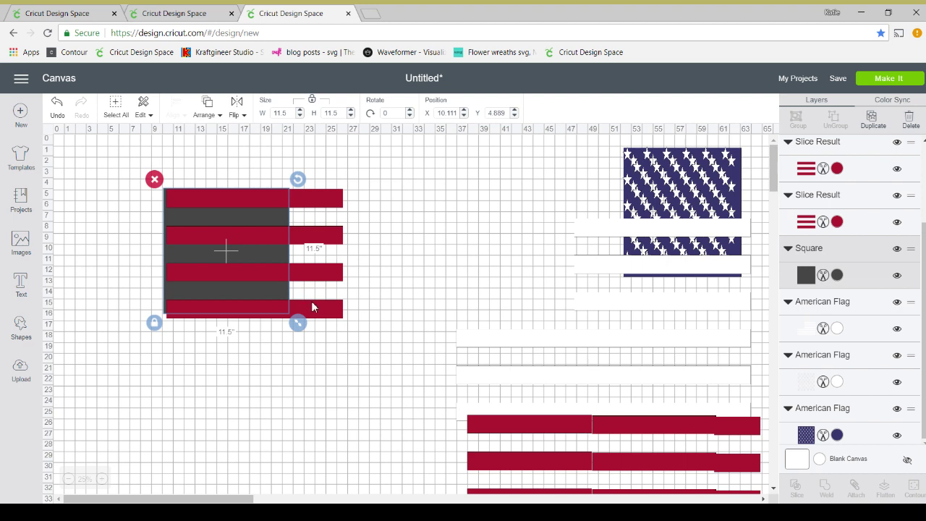
{"action": "left_click_drag", "start_coordinate": [315, 311], "coordinate": [319, 338]}
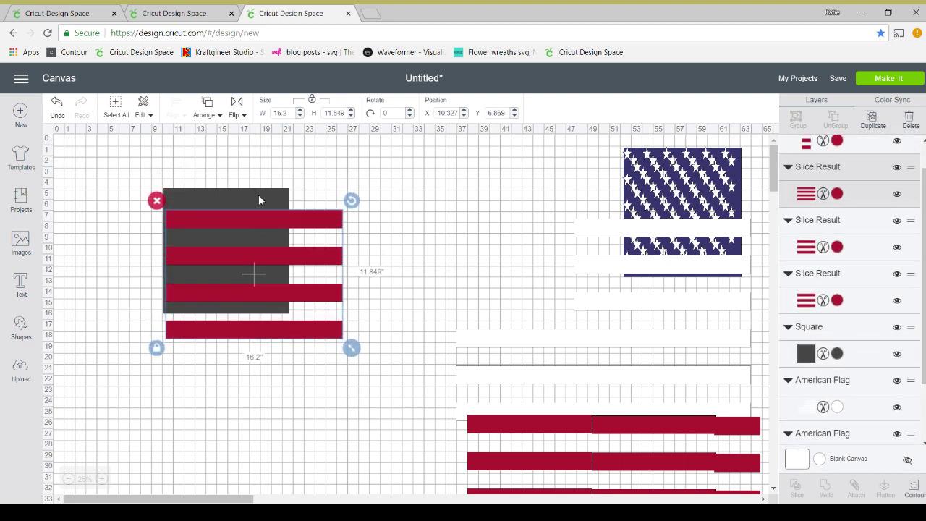
{"action": "left_click", "coordinate": [258, 200], "text": "shift"}
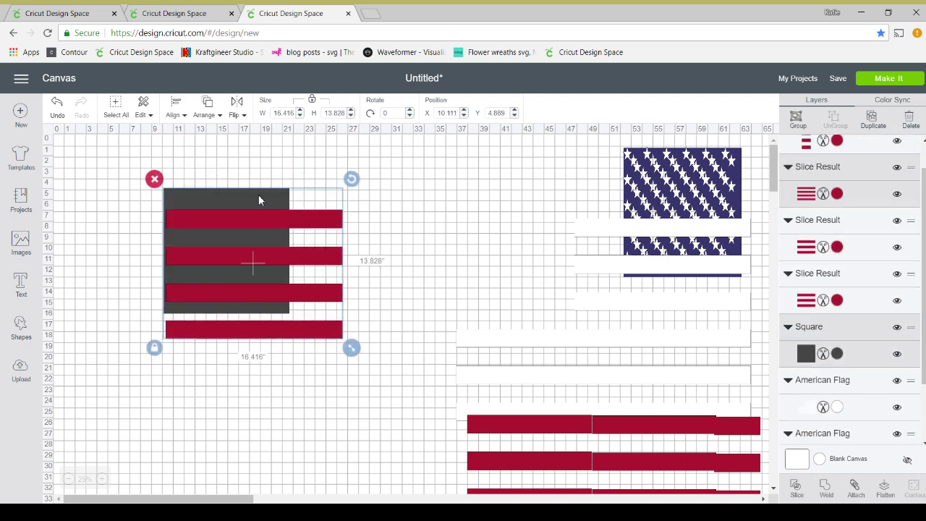
{"action": "left_click", "coordinate": [794, 495]}
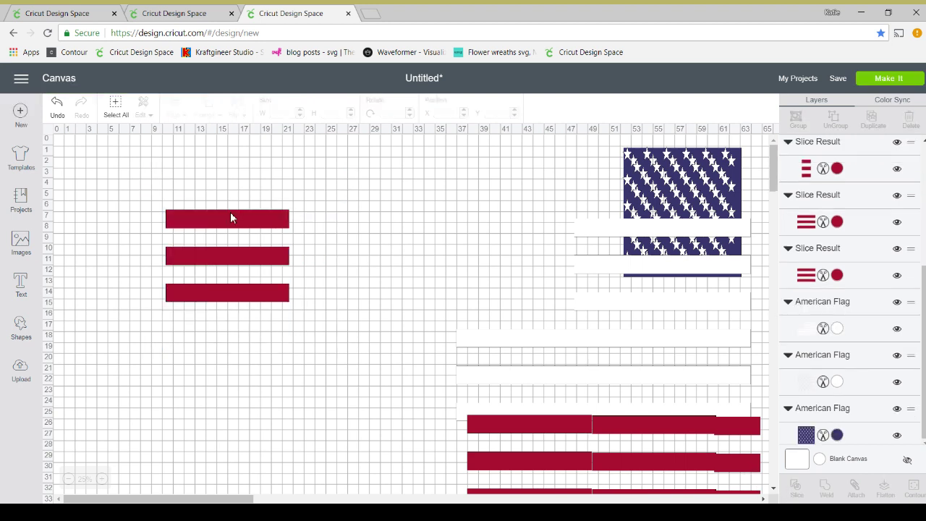
Move the 11.5-inch red stripe pieces aside and delete the grey square and bar leftovers.
{"action": "left_click_drag", "start_coordinate": [231, 217], "coordinate": [463, 151]}
{"action": "left_click", "coordinate": [200, 205]}
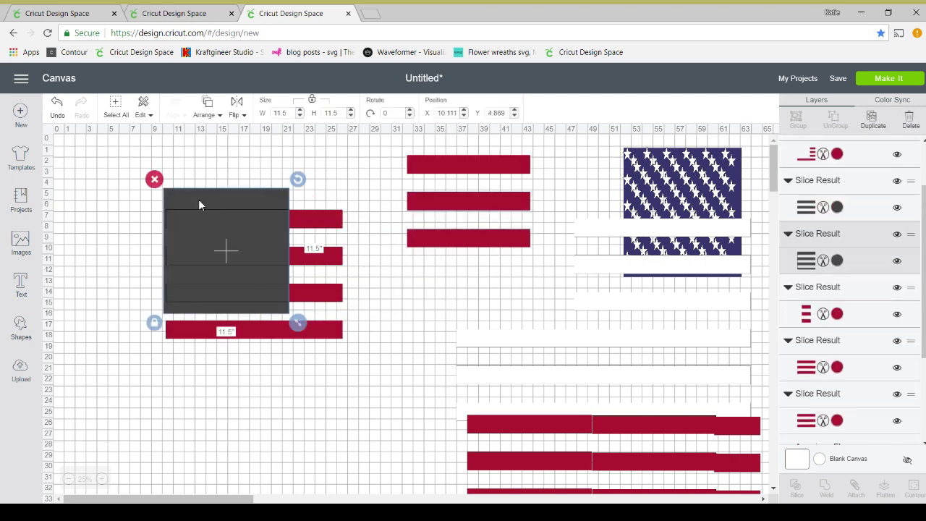
{"action": "key", "text": "Delete"}
{"action": "left_click", "coordinate": [200, 225]}
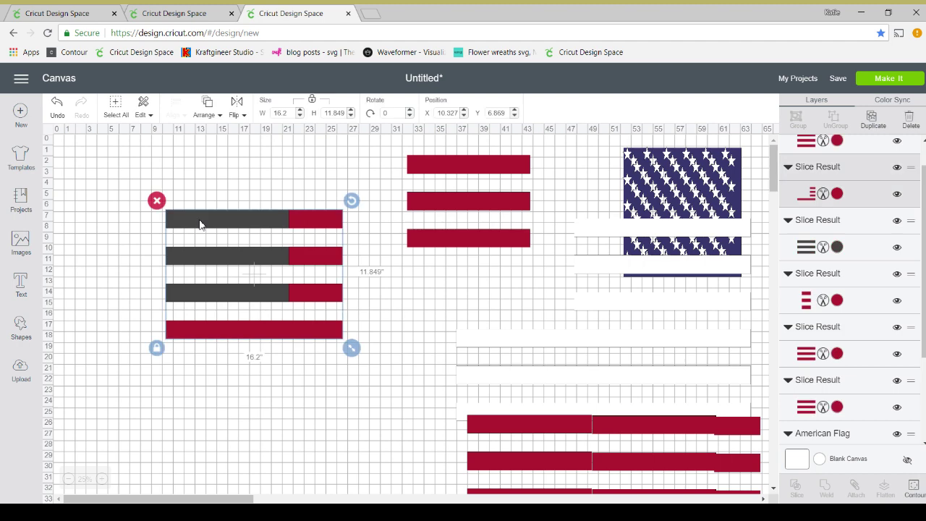
{"action": "key", "text": "Delete"}
{"action": "key", "text": "ctrl+z"}
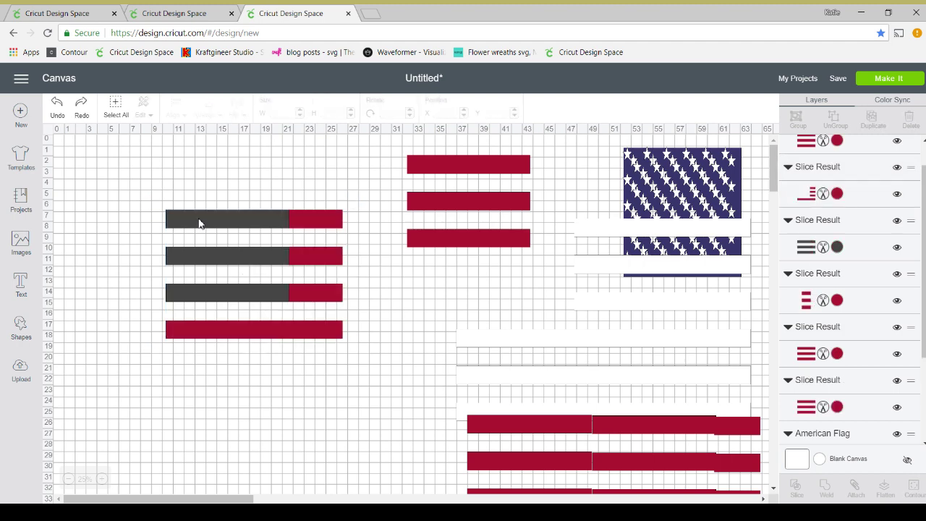
{"action": "left_click", "coordinate": [174, 225]}
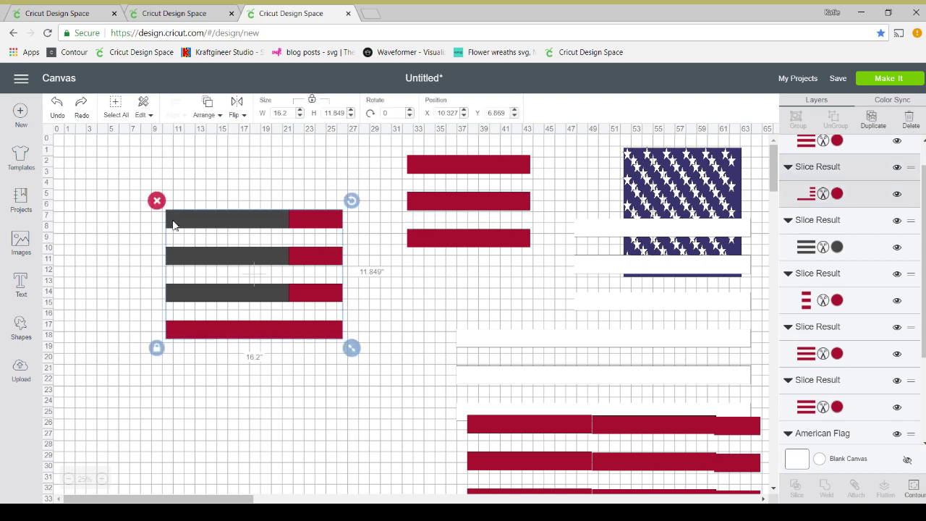
{"action": "key", "text": "Delete"}
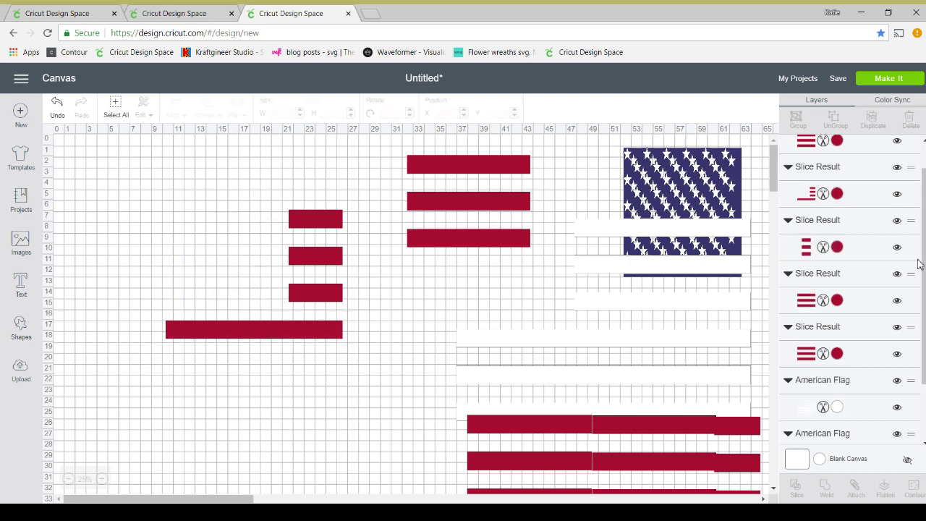
Add a new square from the Shapes library to the canvas.
{"action": "left_click", "coordinate": [29, 336]}
{"action": "left_click", "coordinate": [29, 336]}
{"action": "left_click", "coordinate": [69, 243]}
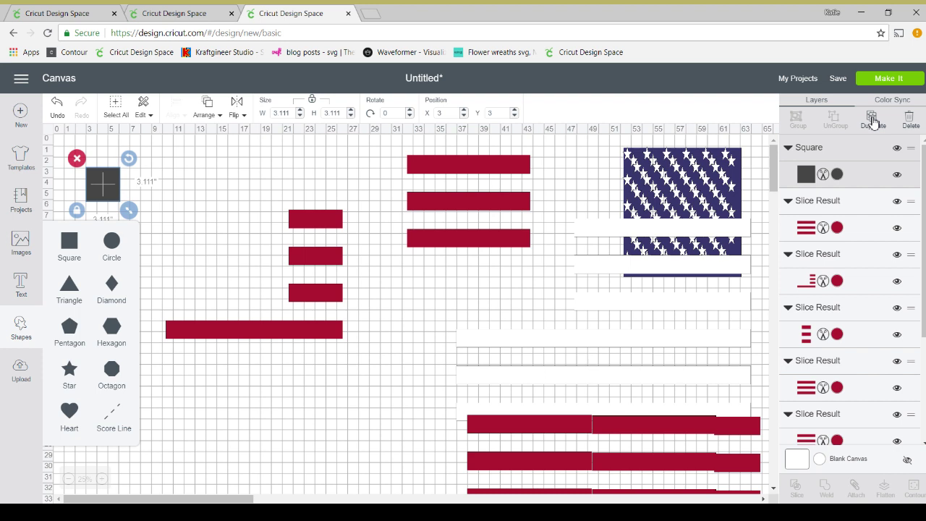
Duplicate the square, resize one copy to 11.5 inches wide, and set it over the bottom red stripe.
{"action": "left_click", "coordinate": [874, 120]}
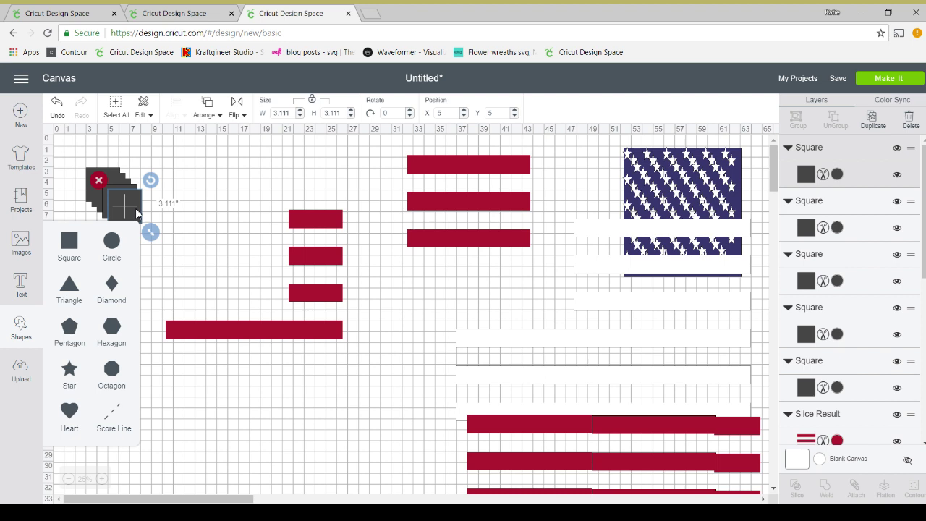
{"action": "left_click_drag", "start_coordinate": [136, 212], "coordinate": [231, 265]}
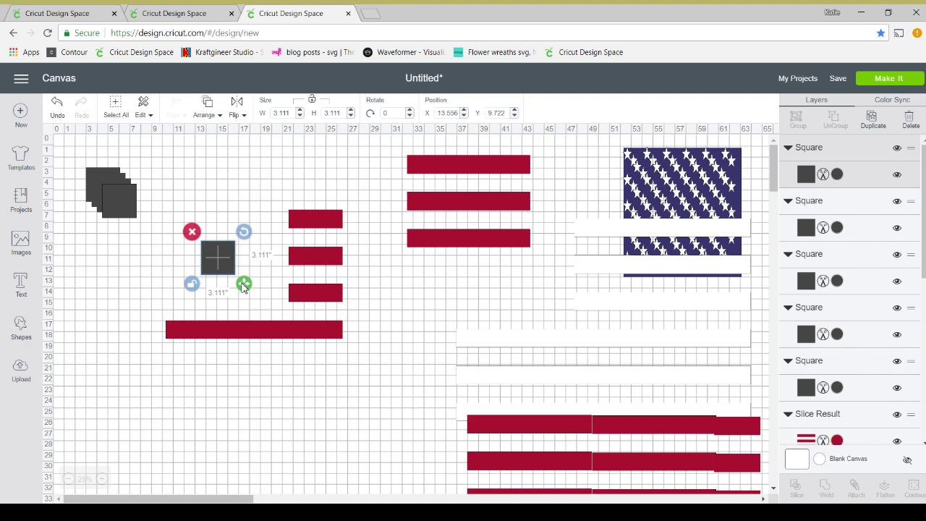
{"action": "left_click", "coordinate": [281, 113]}
{"action": "type", "text": "11"}
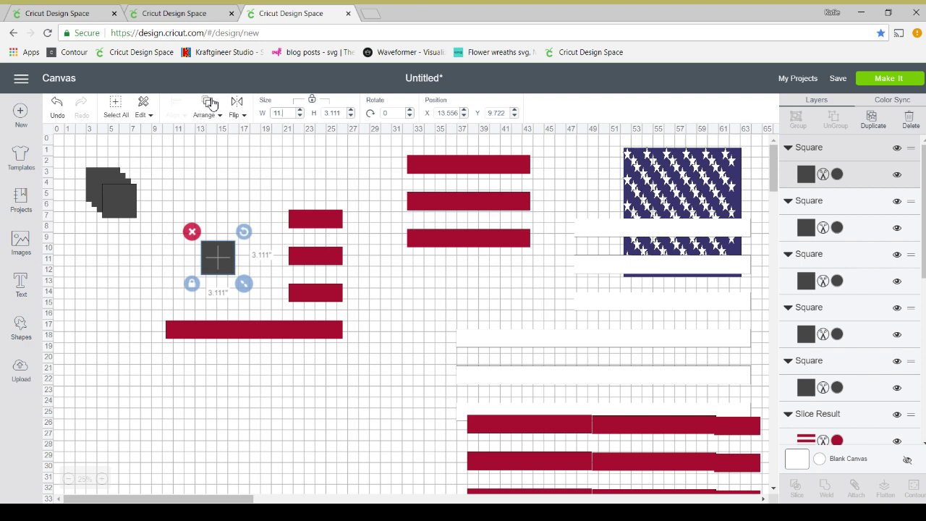
{"action": "type", "text": ".5"}
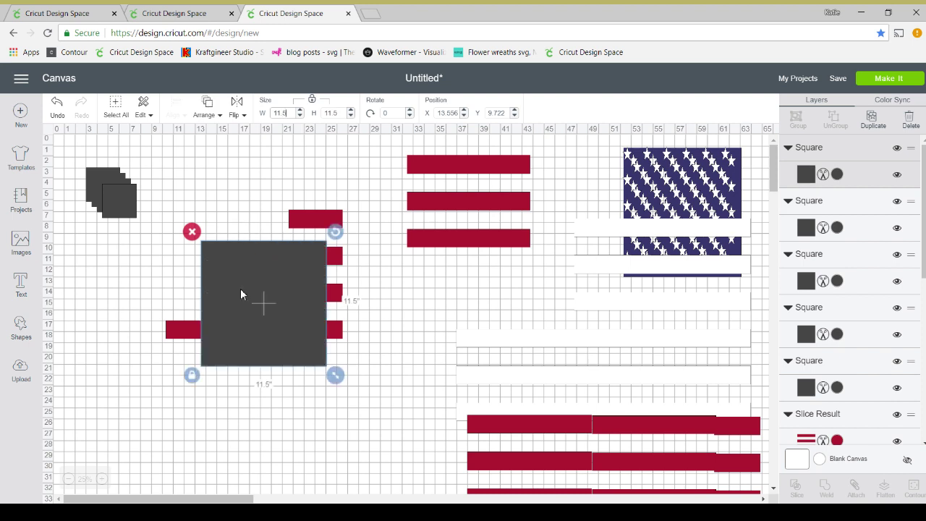
{"action": "left_click_drag", "start_coordinate": [240, 294], "coordinate": [244, 345]}
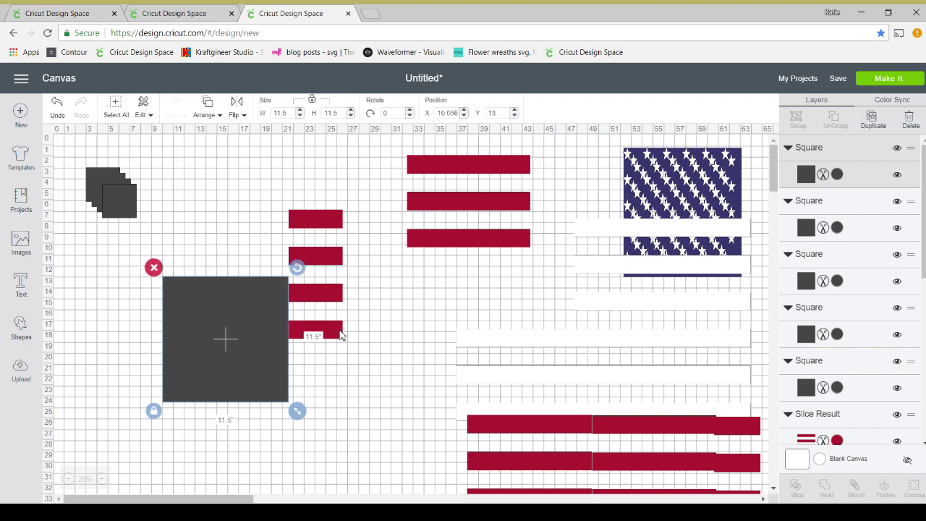
{"action": "left_click", "coordinate": [339, 331], "text": "shift"}
Slice the bottom red stripe with the square and delete the dark leftover pieces.
{"action": "left_click", "coordinate": [797, 489]}
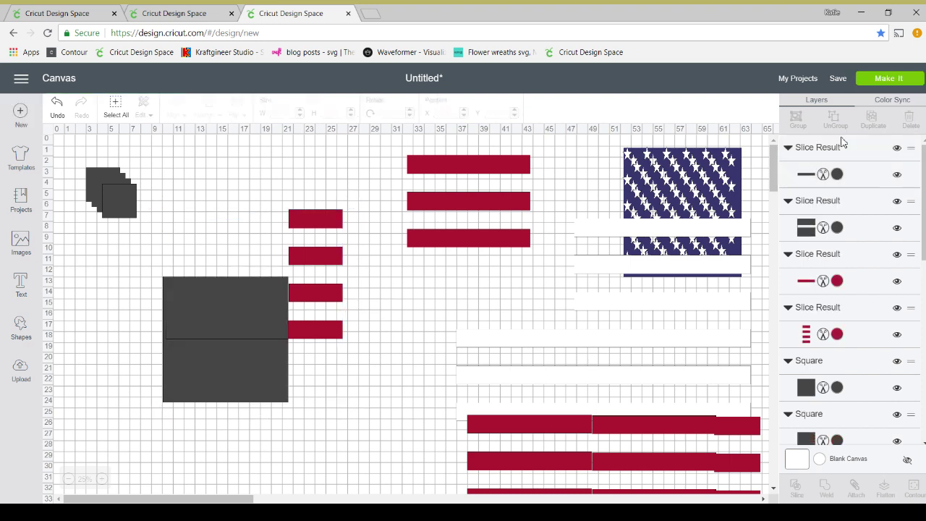
{"action": "key", "text": "Delete"}
{"action": "left_click", "coordinate": [839, 147]}
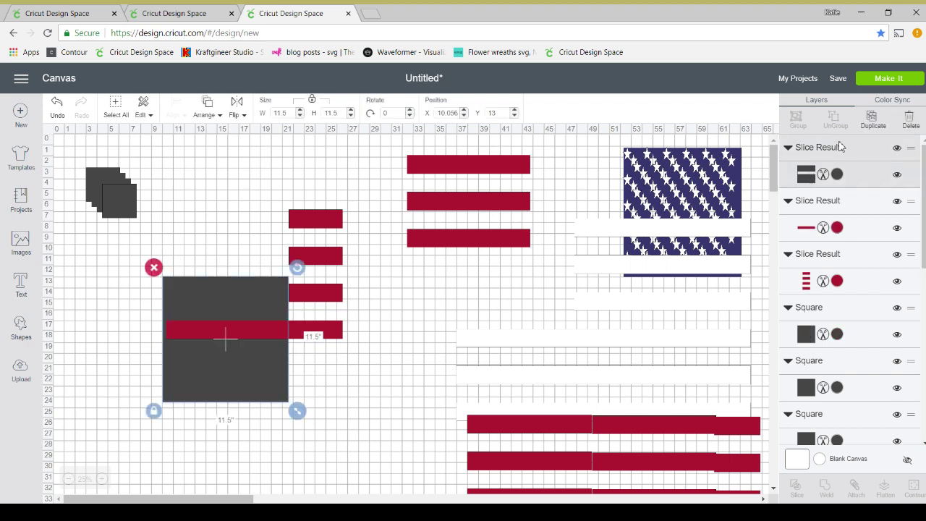
{"action": "key", "text": "Delete"}
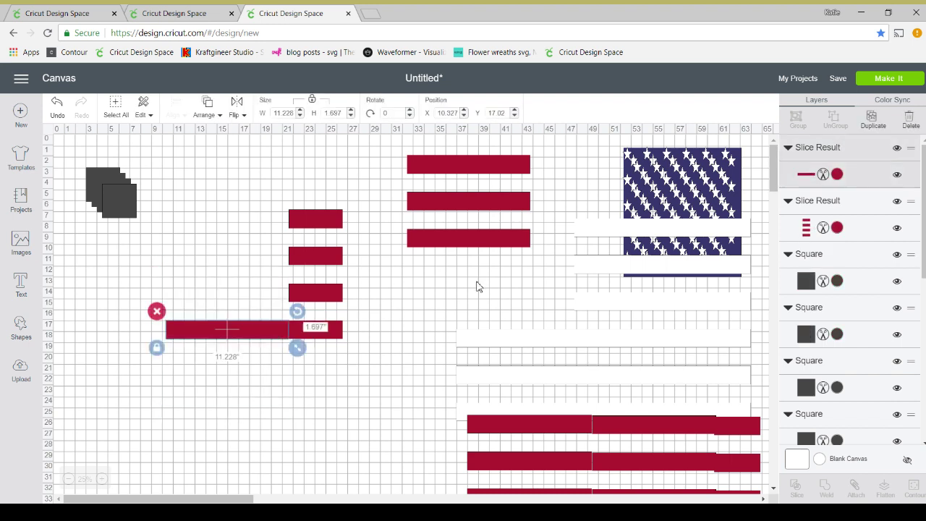
Move the long red bar aside, the four short red bars beside the long stripes, and the white stripes left.
{"action": "left_click_drag", "start_coordinate": [227, 329], "coordinate": [443, 272]}
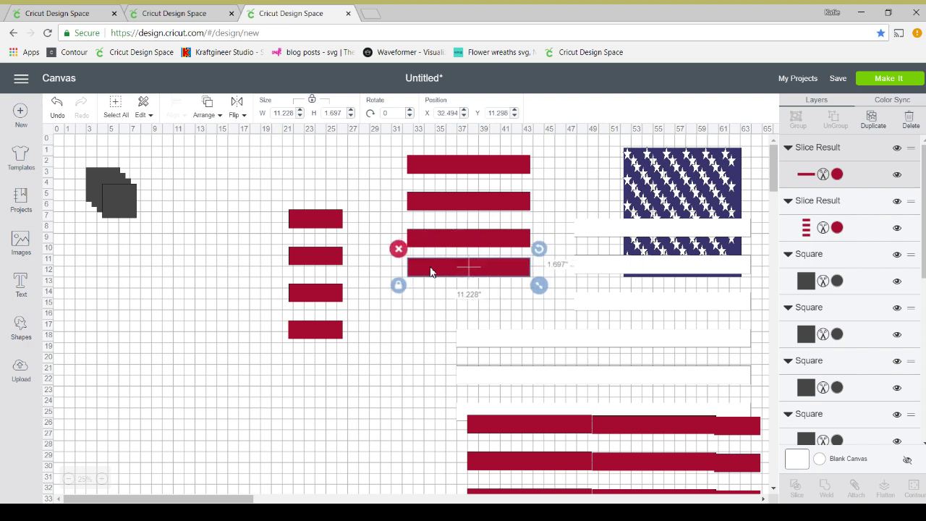
{"action": "left_click", "coordinate": [330, 262]}
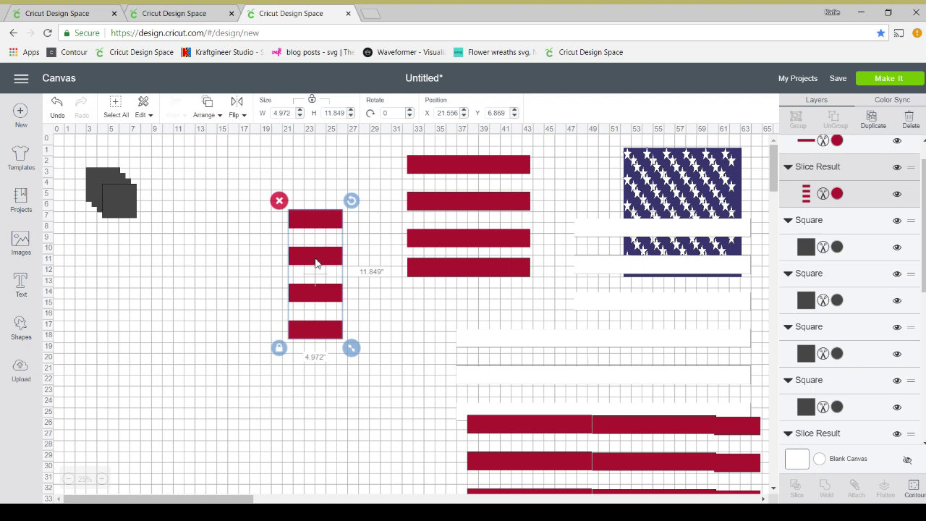
{"action": "left_click_drag", "start_coordinate": [330, 262], "coordinate": [569, 204]}
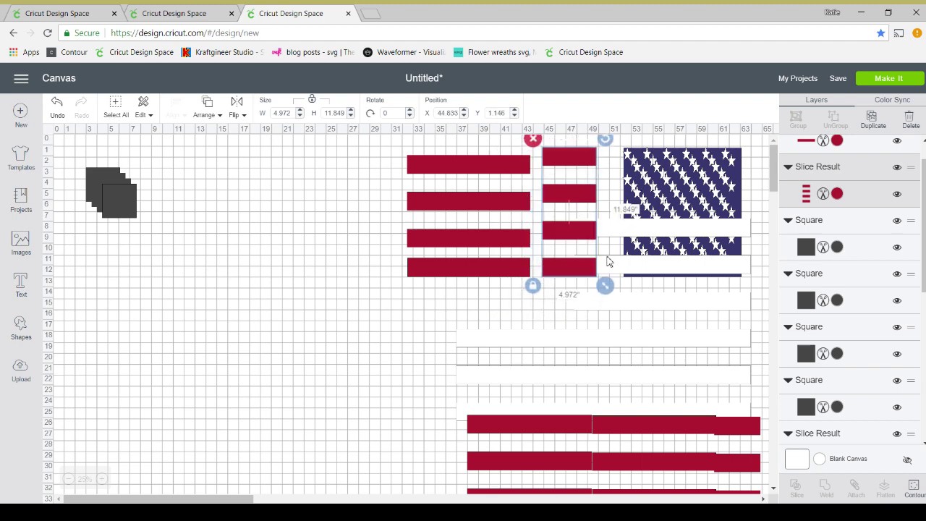
{"action": "left_click_drag", "start_coordinate": [671, 342], "coordinate": [281, 321]}
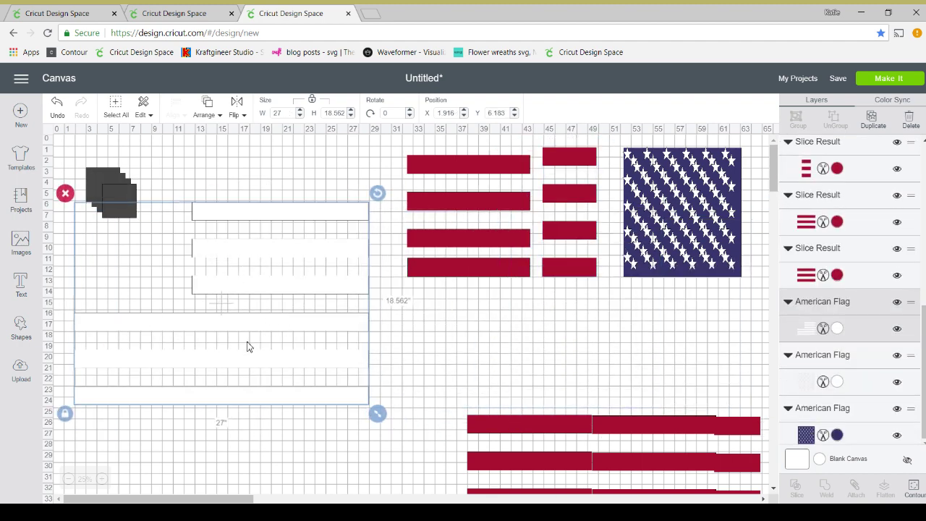
Resize one of the dark squares to 11.5 inches.
{"action": "left_click", "coordinate": [125, 192]}
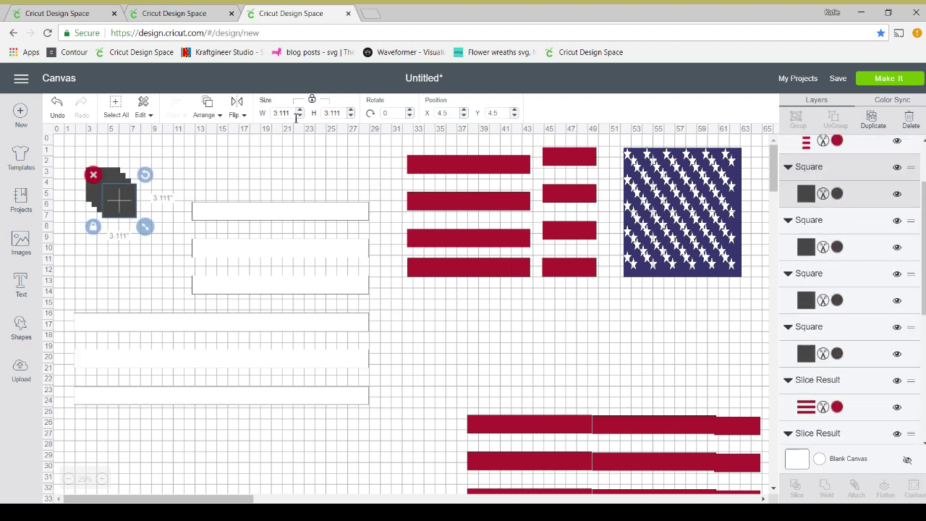
{"action": "left_click", "coordinate": [282, 113]}
{"action": "type", "text": "12"}
{"action": "key", "text": "BackSpace"}
{"action": "type", "text": "1.5"}
{"action": "key", "text": "Return"}
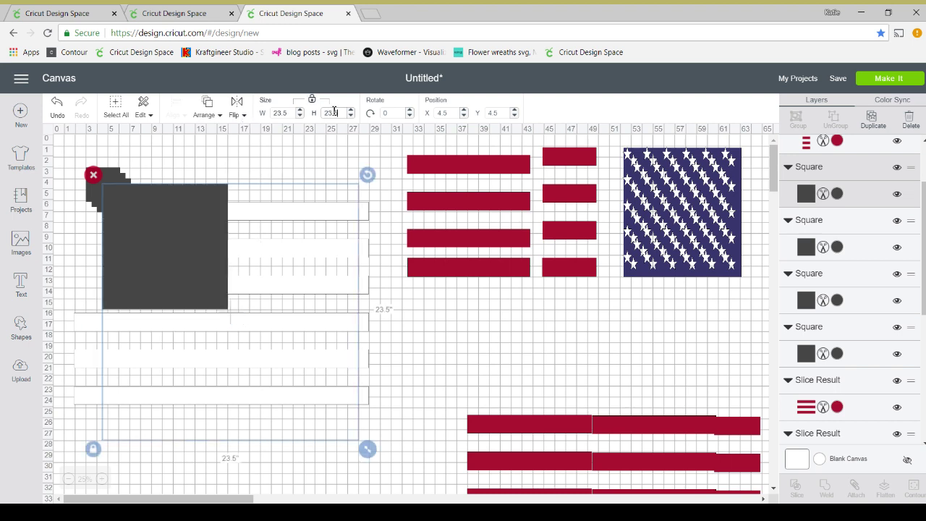
Make it a 23.5 by 11.5 inch rectangle over the lower white stripes, selected together with them.
{"action": "left_click", "coordinate": [286, 113]}
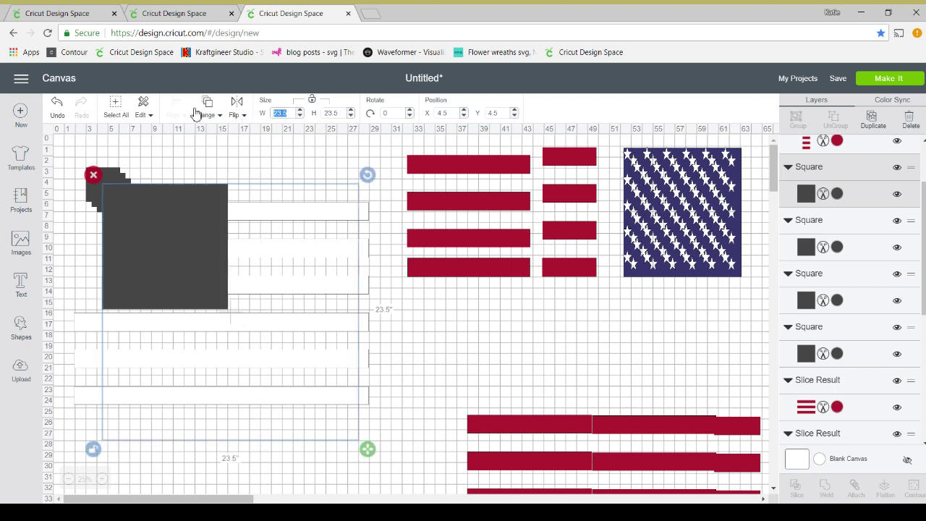
{"action": "type", "text": "11.5"}
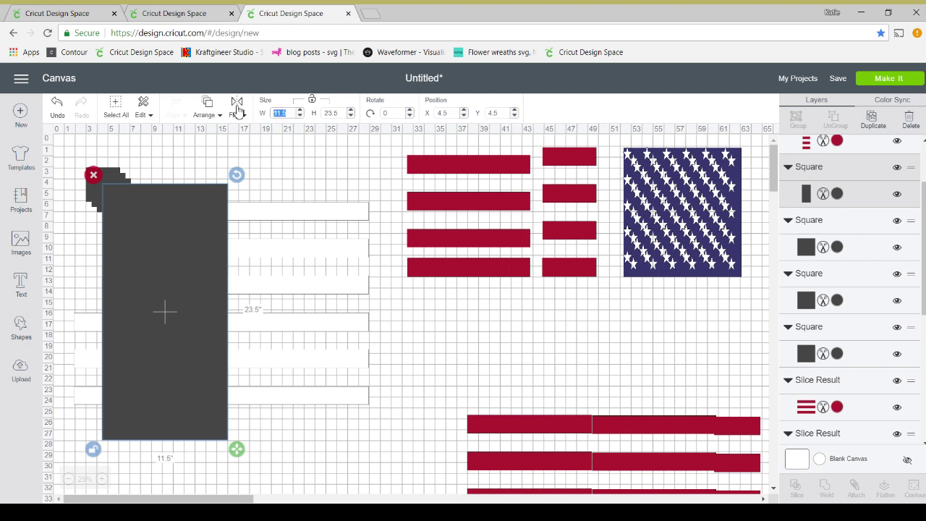
{"action": "key", "text": "BackSpace"}
{"action": "key", "text": "BackSpace"}
{"action": "key", "text": "BackSpace"}
{"action": "key", "text": "BackSpace"}
{"action": "type", "text": "23.5"}
{"action": "key", "text": "Tab"}
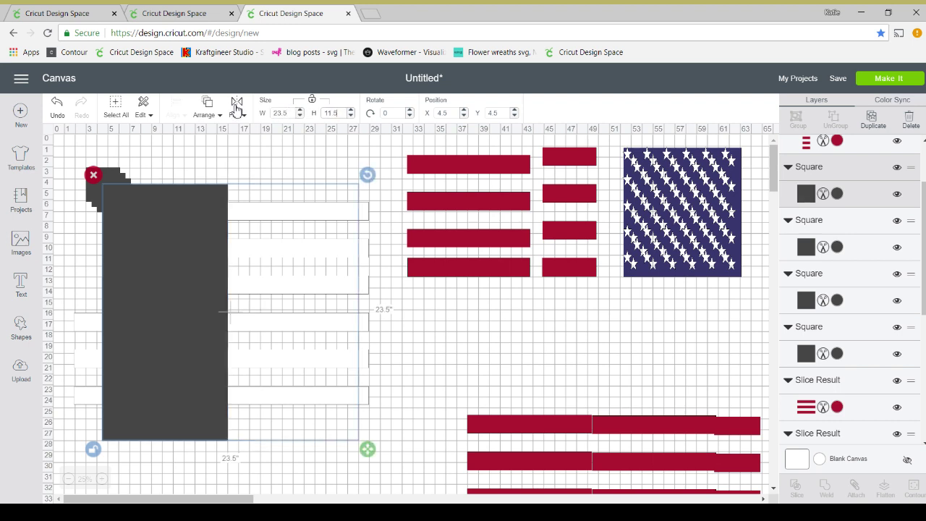
{"action": "key", "text": "Return"}
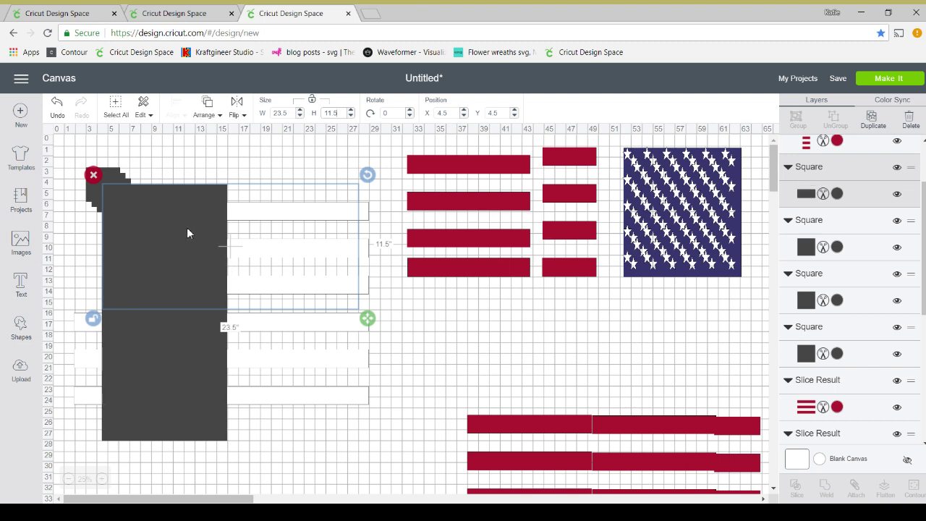
{"action": "left_click_drag", "start_coordinate": [187, 229], "coordinate": [187, 365]}
{"action": "left_click", "coordinate": [314, 275], "text": "shift"}
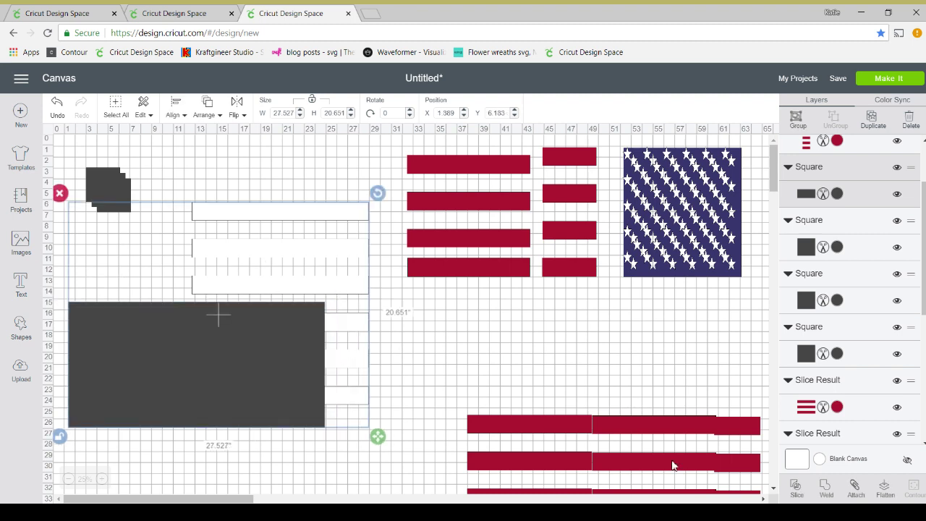
Slice the lower white stripes with the dark rectangle and delete the dark leftover bars.
{"action": "left_click", "coordinate": [797, 487]}
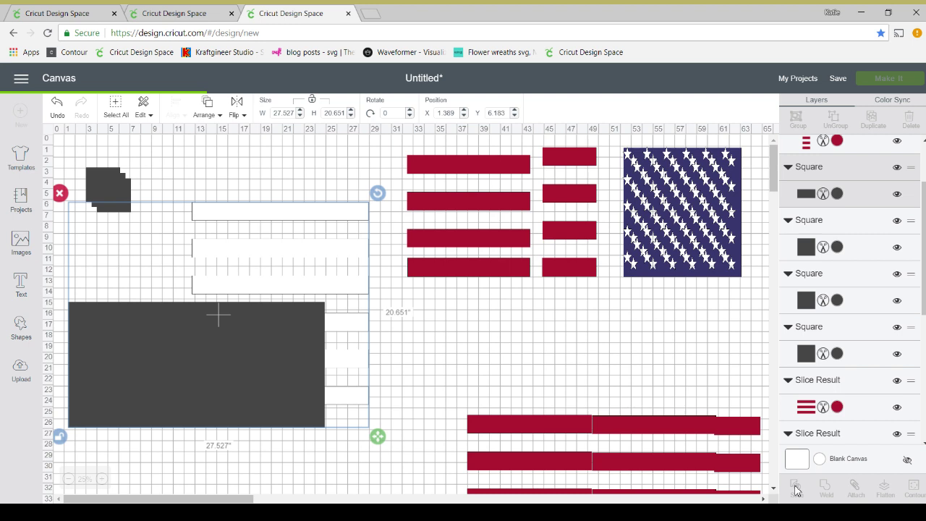
{"action": "key", "text": "ctrl+z"}
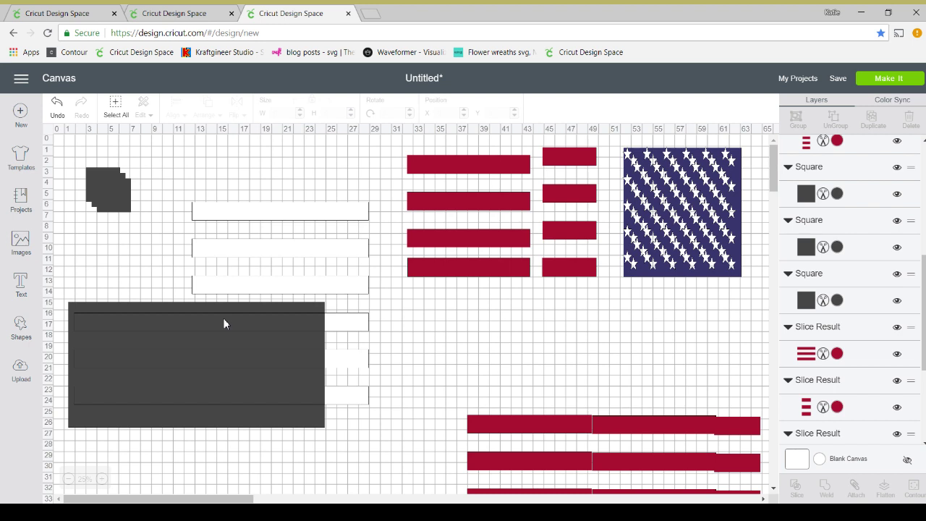
{"action": "scroll", "coordinate": [822, 154], "scroll_direction": "up", "scroll_amount": 1}
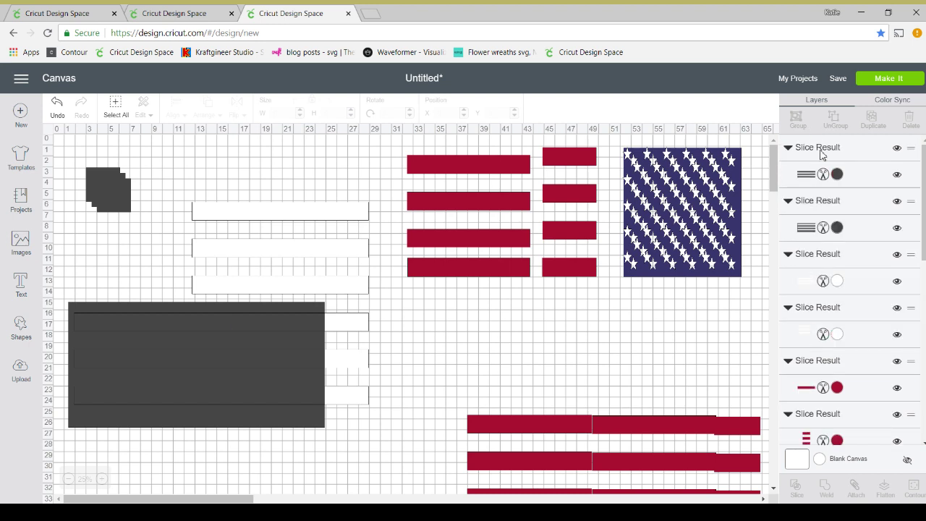
{"action": "key", "text": "ctrl+y"}
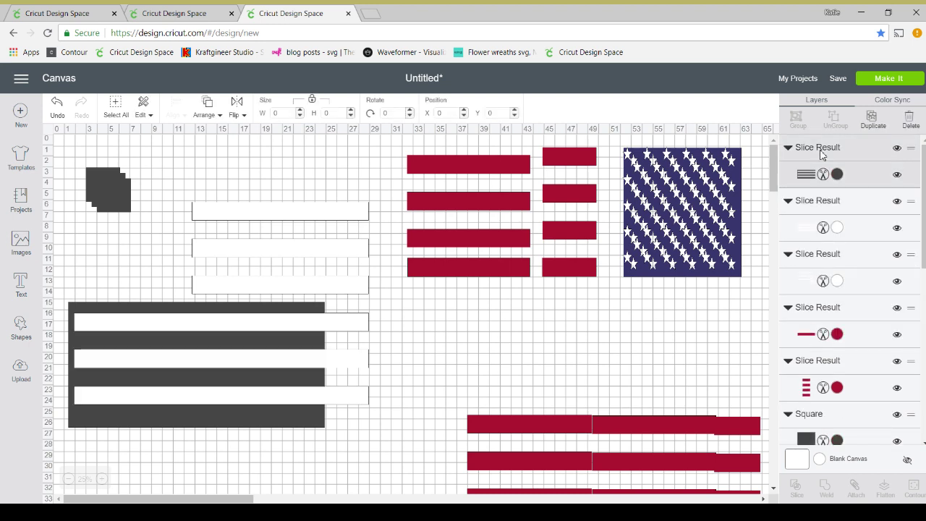
{"action": "key", "text": "Delete"}
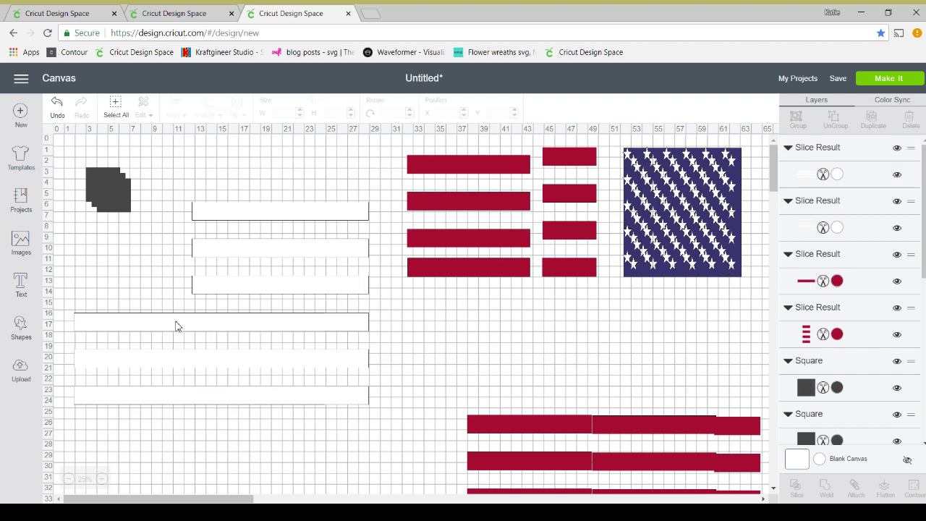
Spread the sliced white pieces and the upper white stripe group apart on the canvas.
{"action": "left_click_drag", "start_coordinate": [176, 325], "coordinate": [188, 378]}
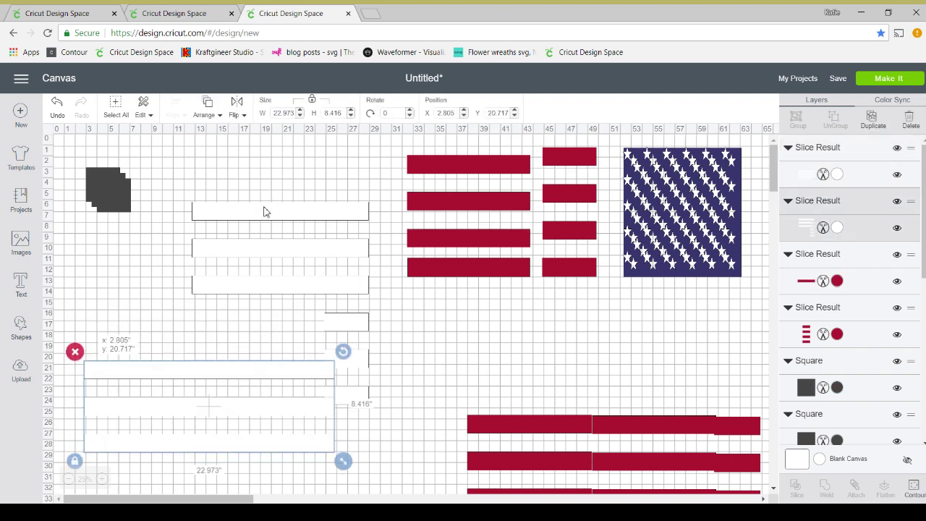
{"action": "left_click", "coordinate": [285, 214]}
{"action": "left_click_drag", "start_coordinate": [291, 218], "coordinate": [287, 188]}
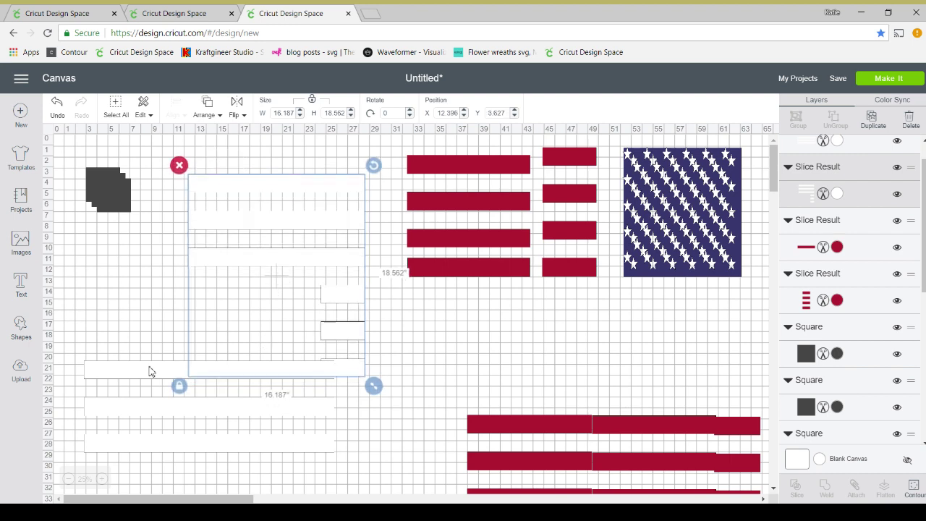
{"action": "left_click_drag", "start_coordinate": [149, 371], "coordinate": [162, 420]}
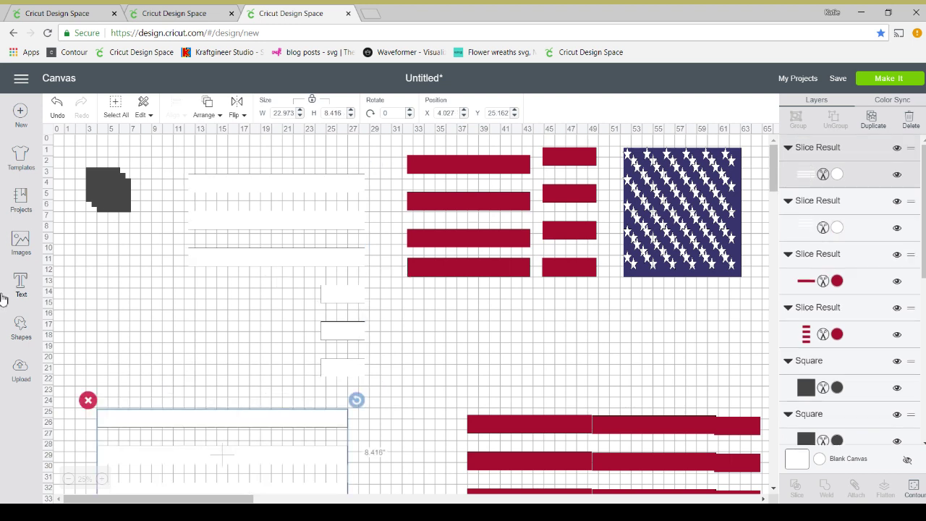
{"action": "left_click", "coordinate": [109, 195]}
Make a dark square 11.5 inches, slice the short white pieces with it, and select the white result.
{"action": "left_click", "coordinate": [282, 113]}
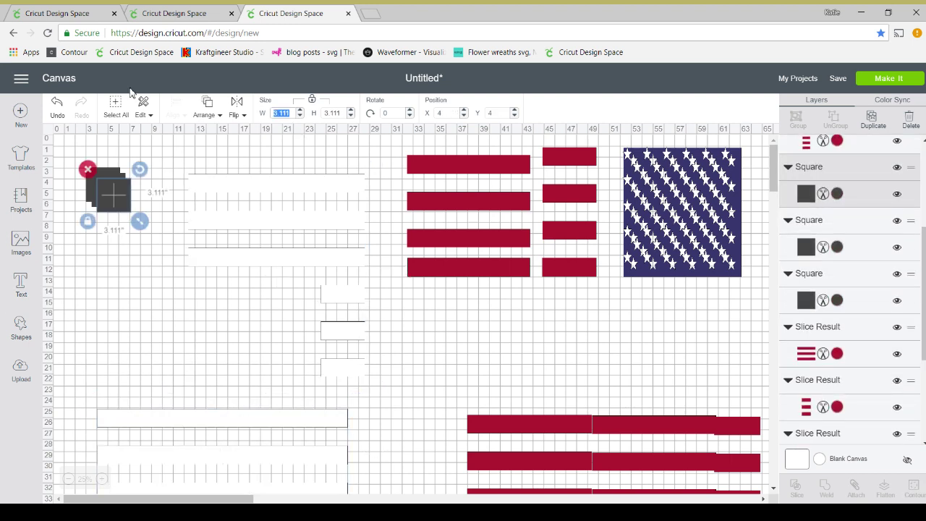
{"action": "type", "text": "11.5"}
{"action": "key", "text": "Return"}
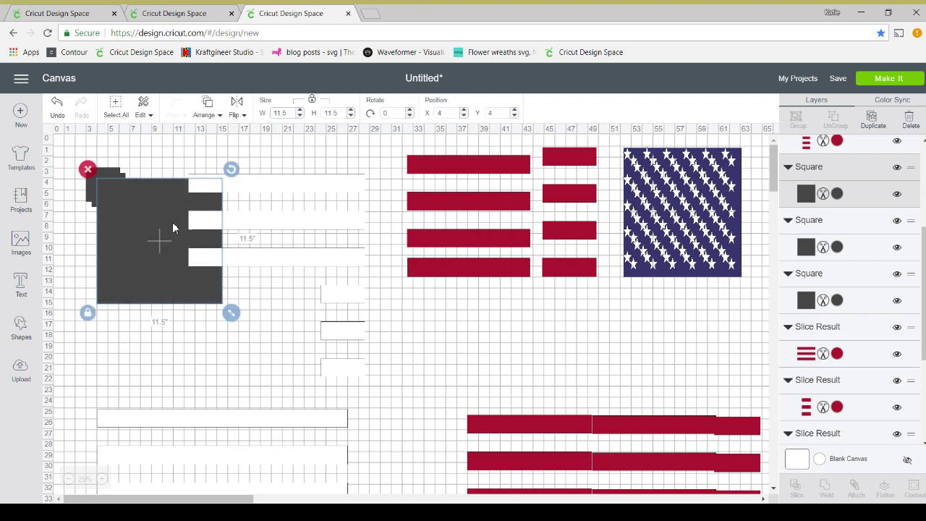
{"action": "left_click_drag", "start_coordinate": [146, 241], "coordinate": [336, 331]}
{"action": "left_click", "coordinate": [318, 255], "text": "shift"}
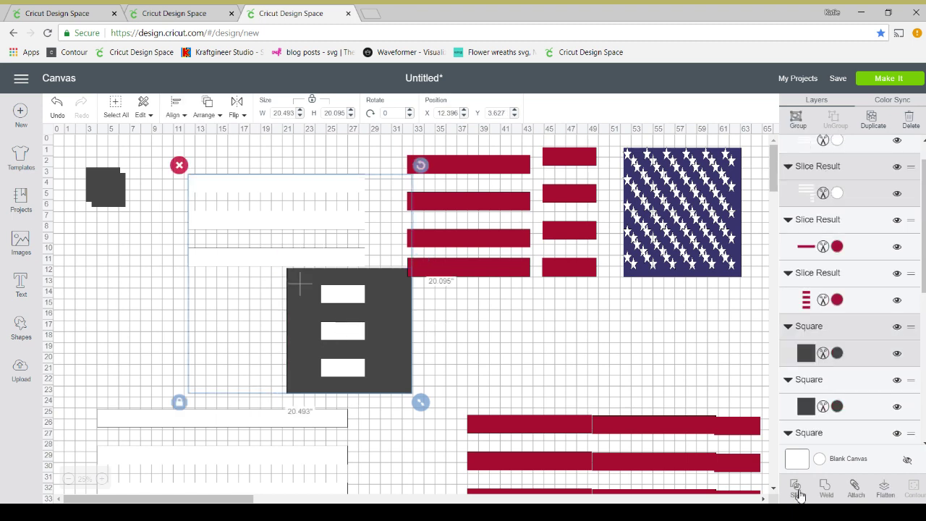
{"action": "left_click", "coordinate": [797, 492]}
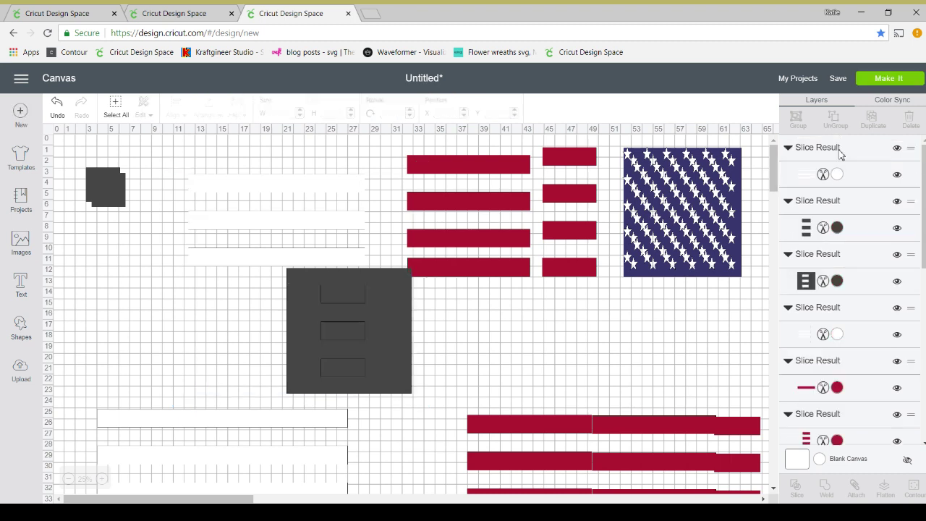
{"action": "left_click", "coordinate": [839, 154]}
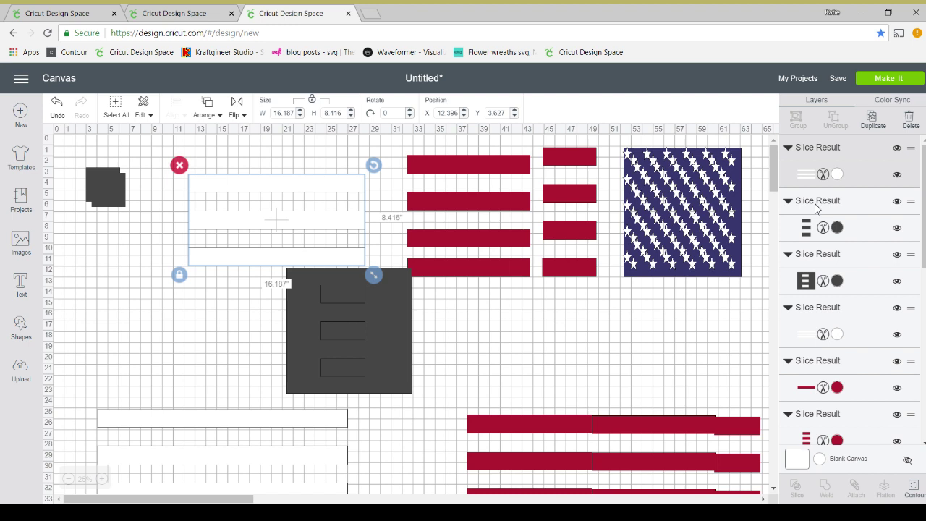
Remove the dark leftover square and accept the larger mat to preview the design on 7 mats.
{"action": "key", "text": "ctrl+z"}
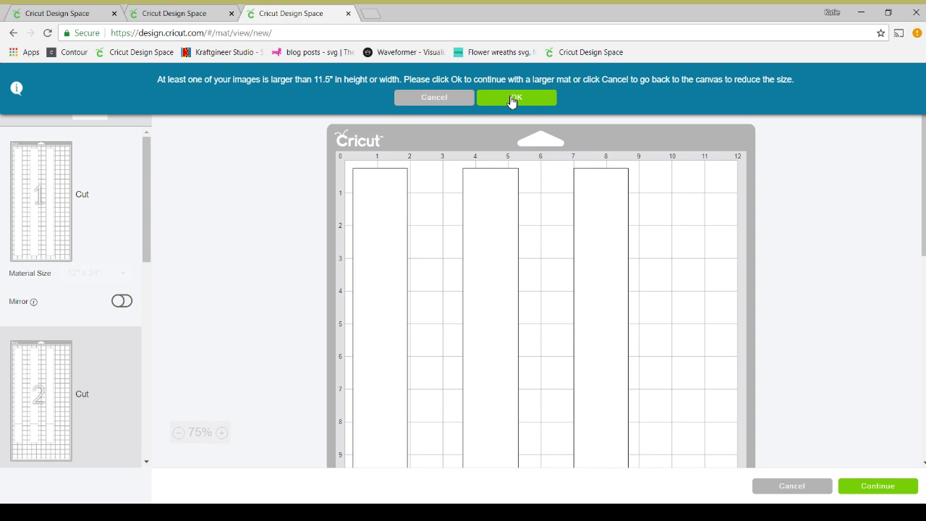
{"action": "left_click", "coordinate": [511, 101]}
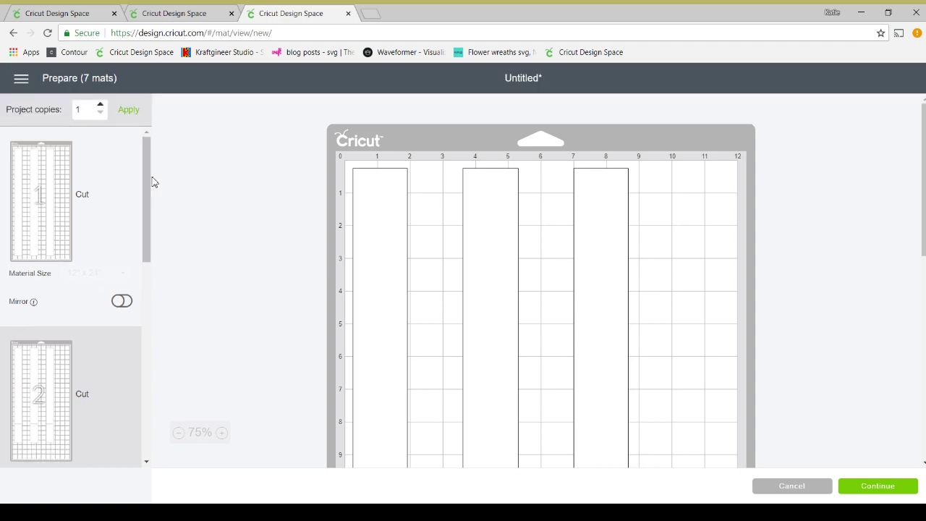